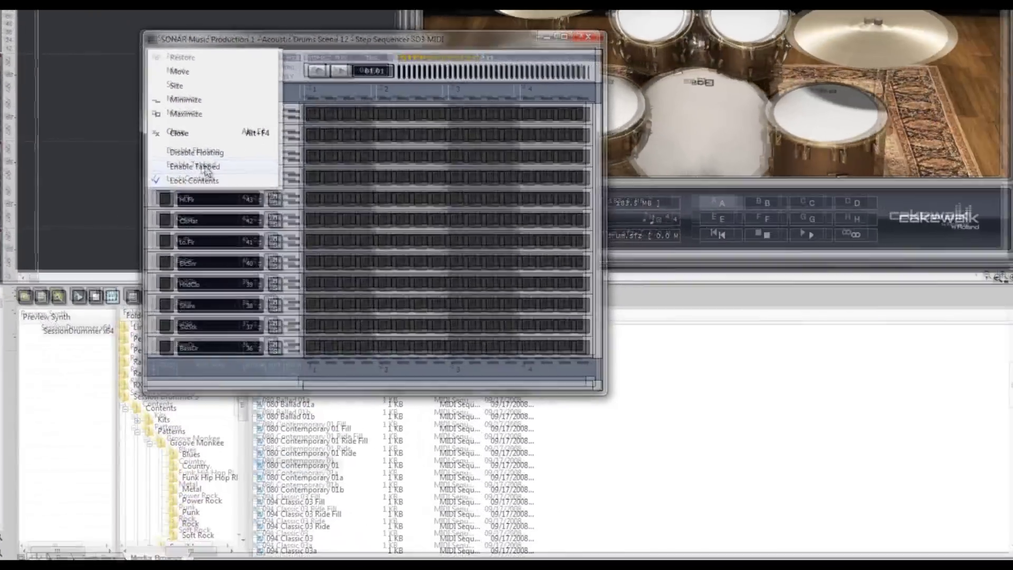
Dock the floating Step Sequencer window as a tab.
left_click(206, 168)
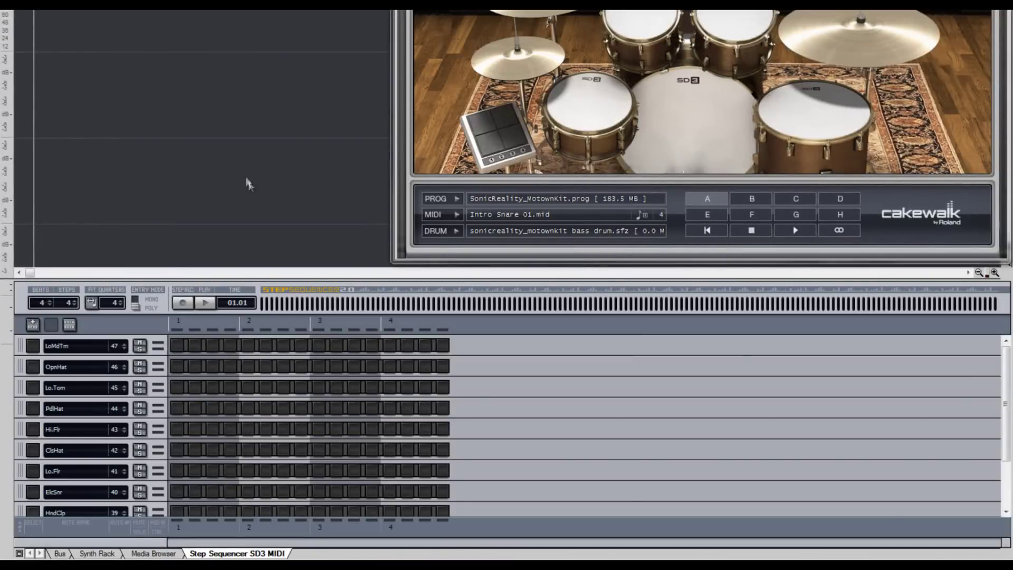
Go through the Step Sequencer's drum rows one by one, from BassDr up to PdlHat.
left_click_drag(1006, 356, 1011, 409)
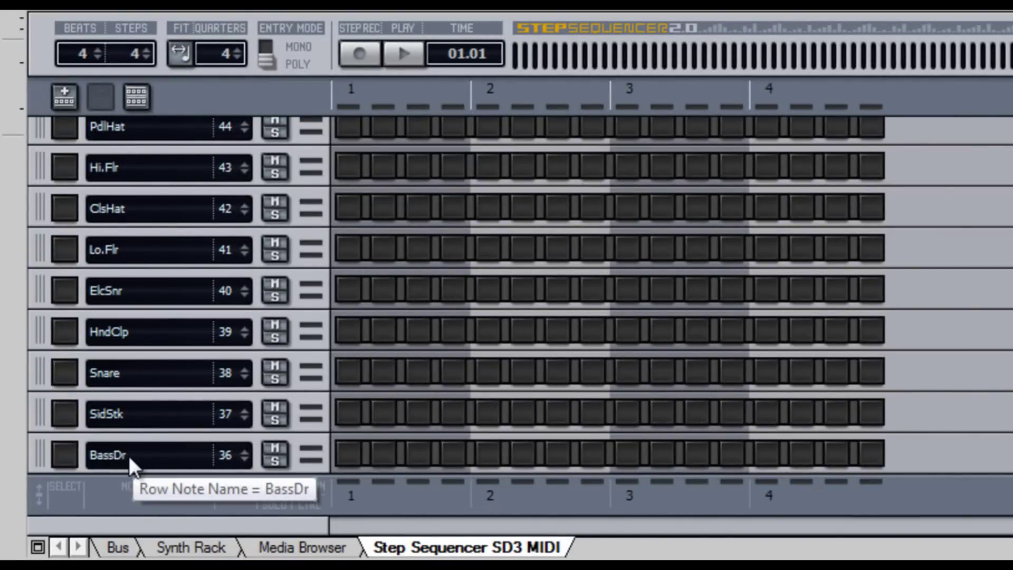
left_click(129, 455)
left_click(127, 417)
left_click(131, 372)
left_click(136, 327)
left_click(141, 288)
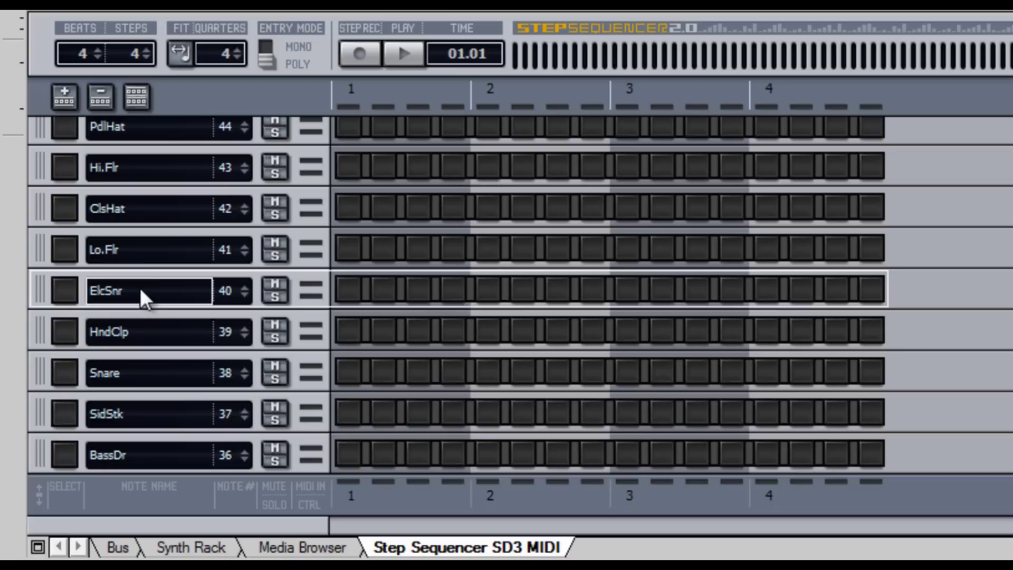
left_click(142, 249)
left_click(141, 209)
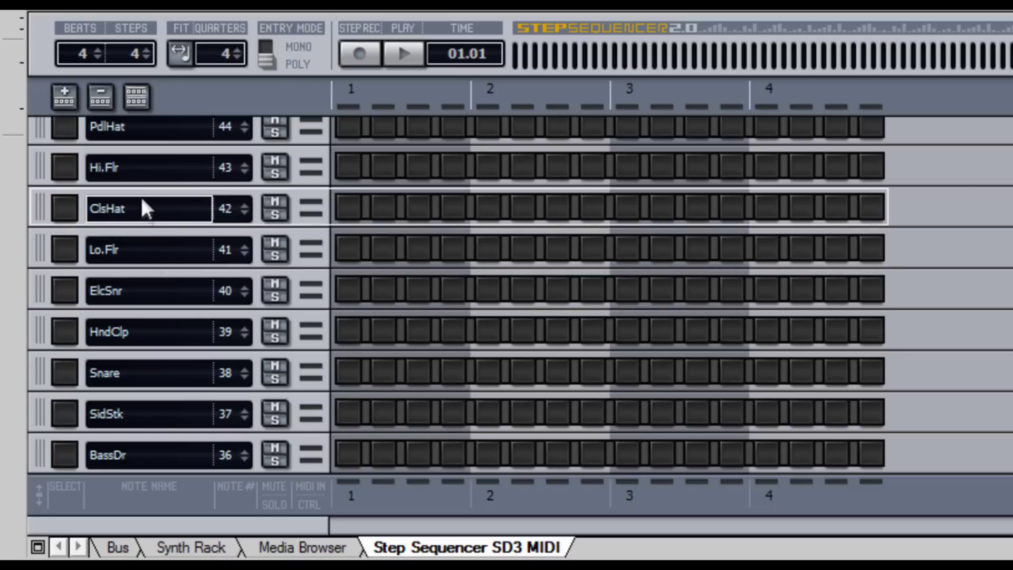
left_click(139, 164)
left_click(138, 129)
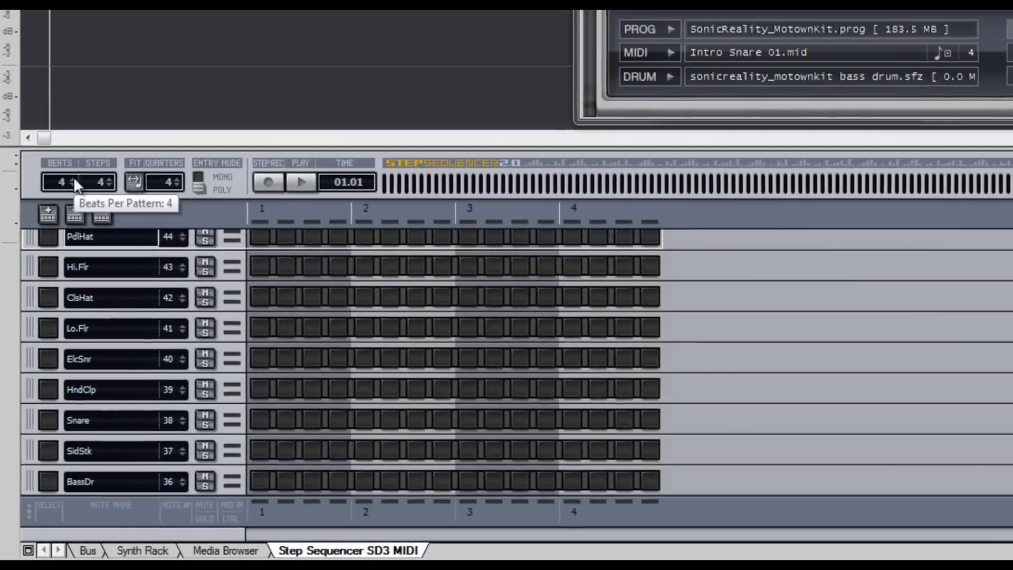
Set the pattern length to 8 beats in the Step Sequencer.
left_click(98, 51)
left_click(68, 205)
left_click(67, 206)
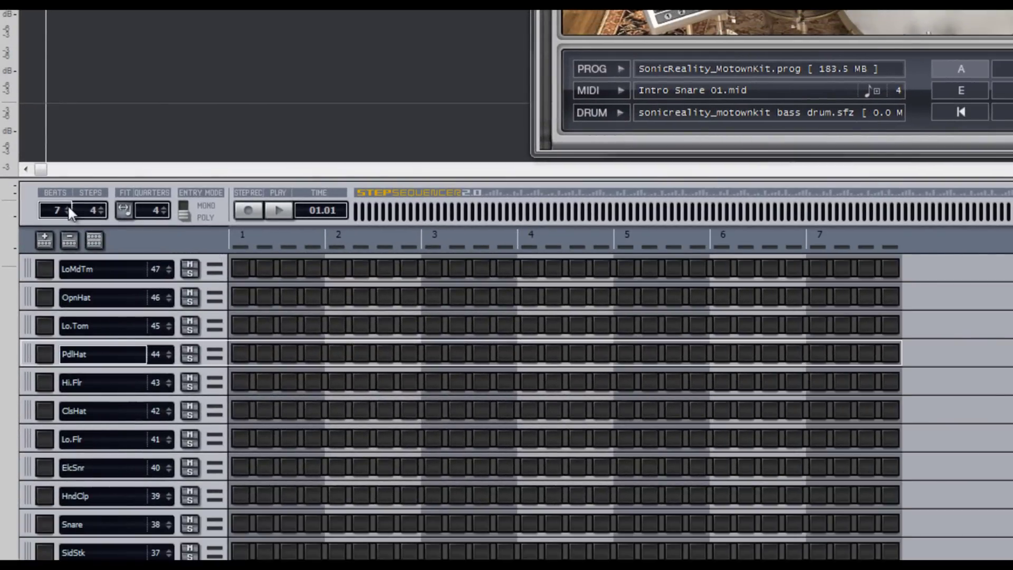
left_click(68, 207)
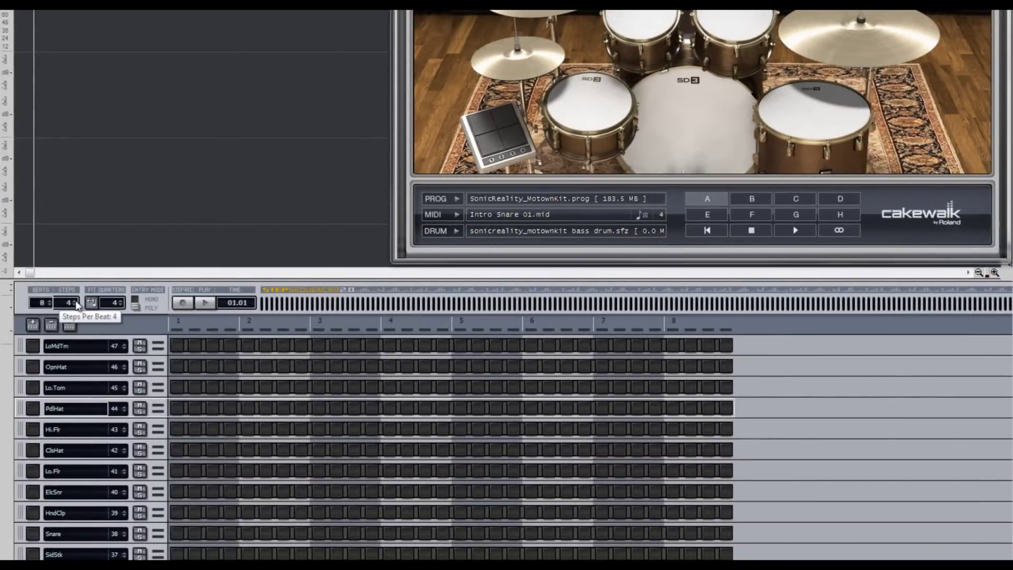
Try 5 and 6 steps per beat, and return the setting to 4 steps per beat.
left_click(101, 207)
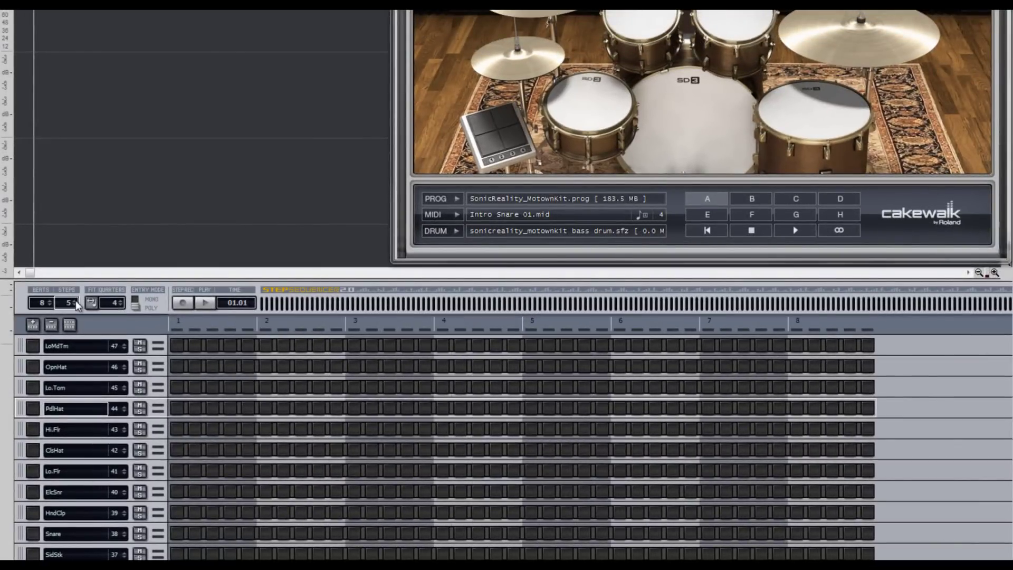
left_click(75, 300)
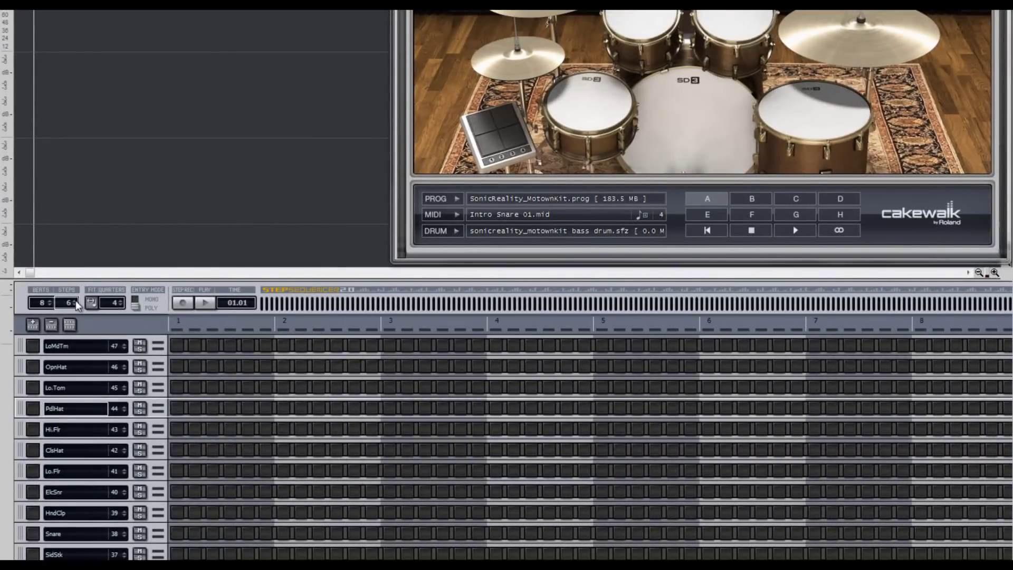
left_click(75, 305)
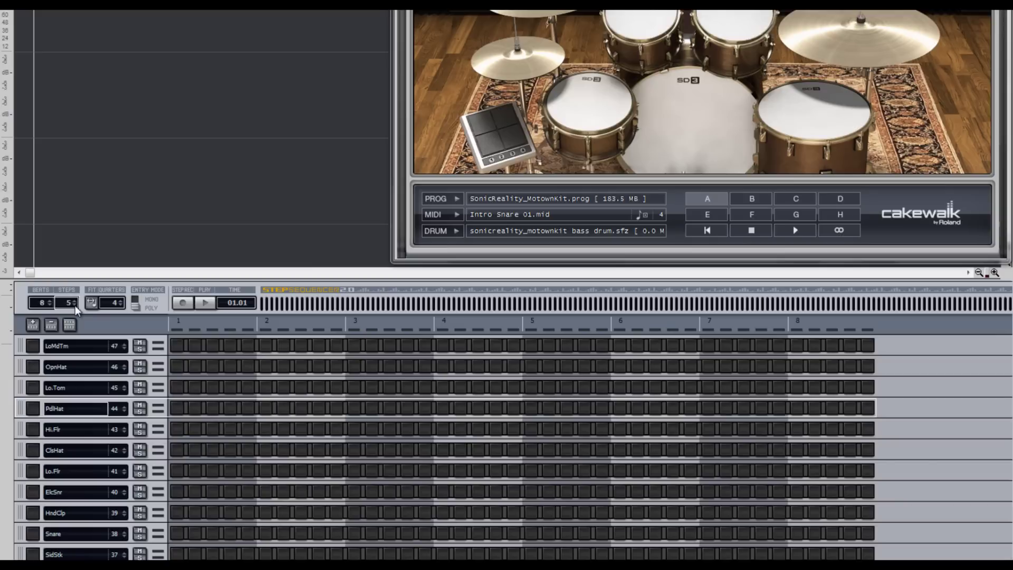
left_click(75, 305)
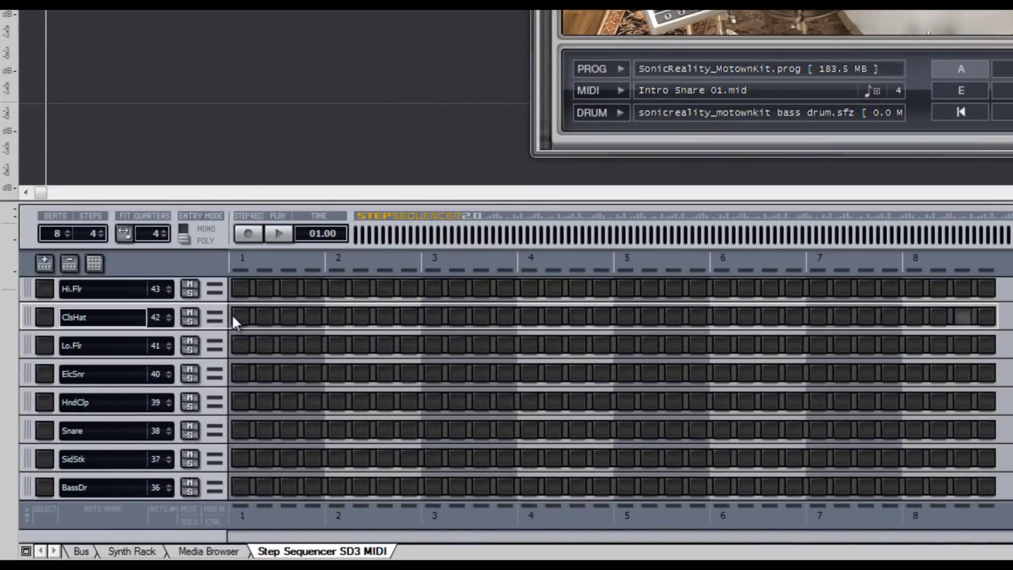
Enter trial ClsHat hits on steps 1, 3 and 5, and clear them again.
left_click(239, 317)
left_click(289, 317)
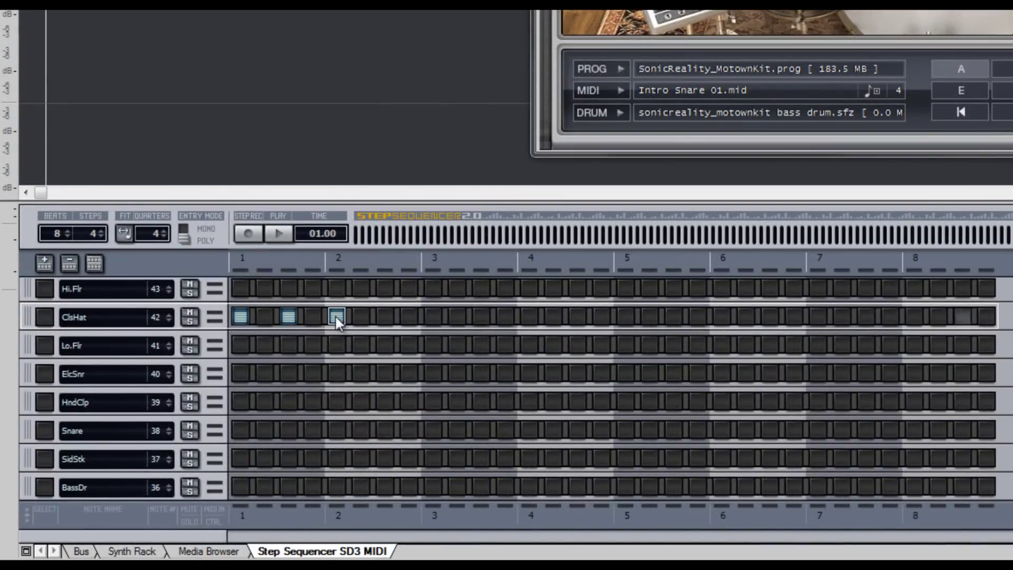
left_click(333, 316)
left_click(289, 317)
left_click(239, 316)
Paint trial ClsHat hits across the first six steps, once separate and once tied, erasing them each time.
left_click_drag(239, 316, 285, 320)
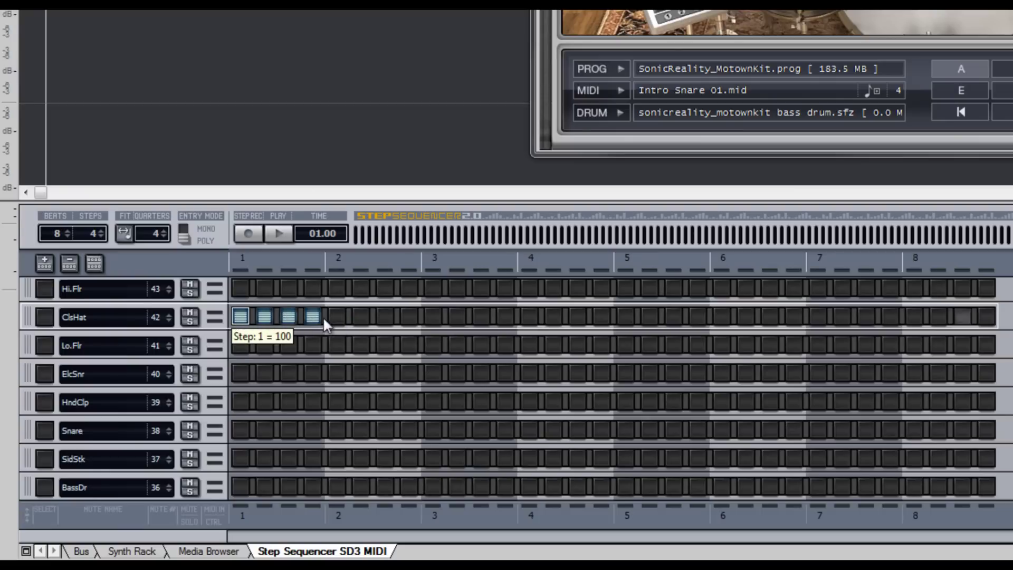
left_click(360, 320)
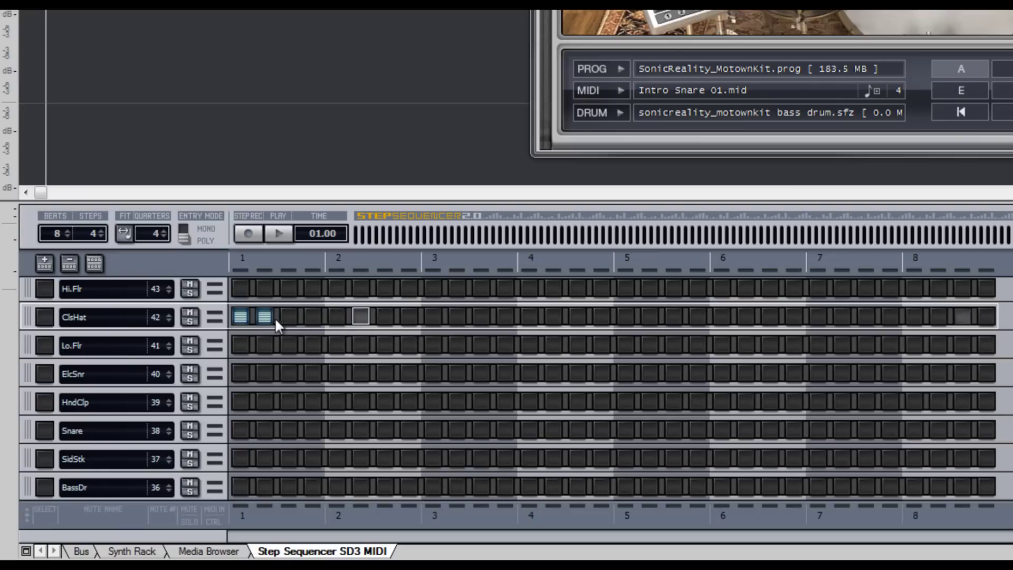
left_click(240, 317)
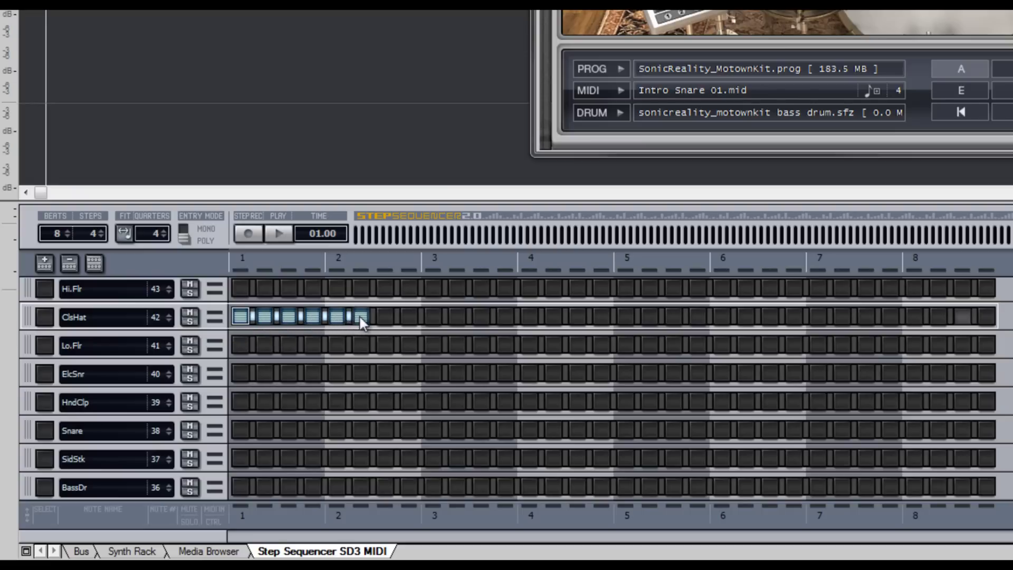
left_click_drag(359, 318, 296, 315)
left_click(245, 317)
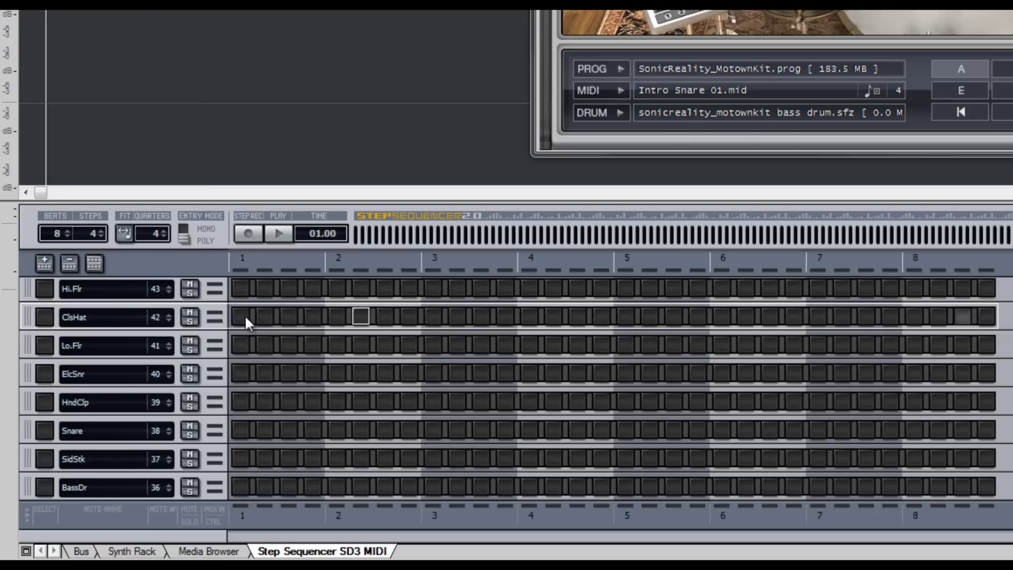
Fill every 2nd step of the ClsHat row.
right_click(117, 319)
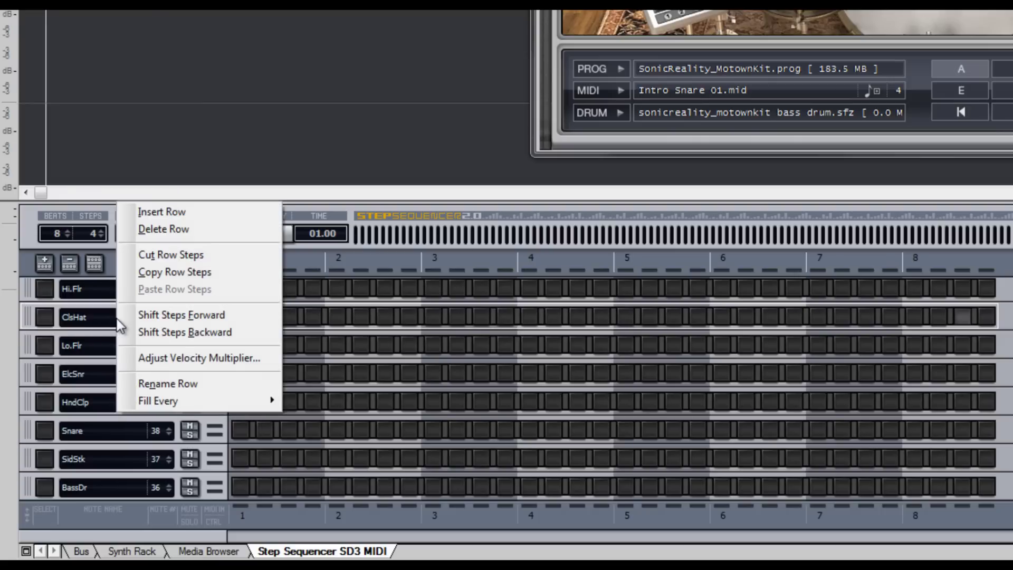
mouse_move(235, 405)
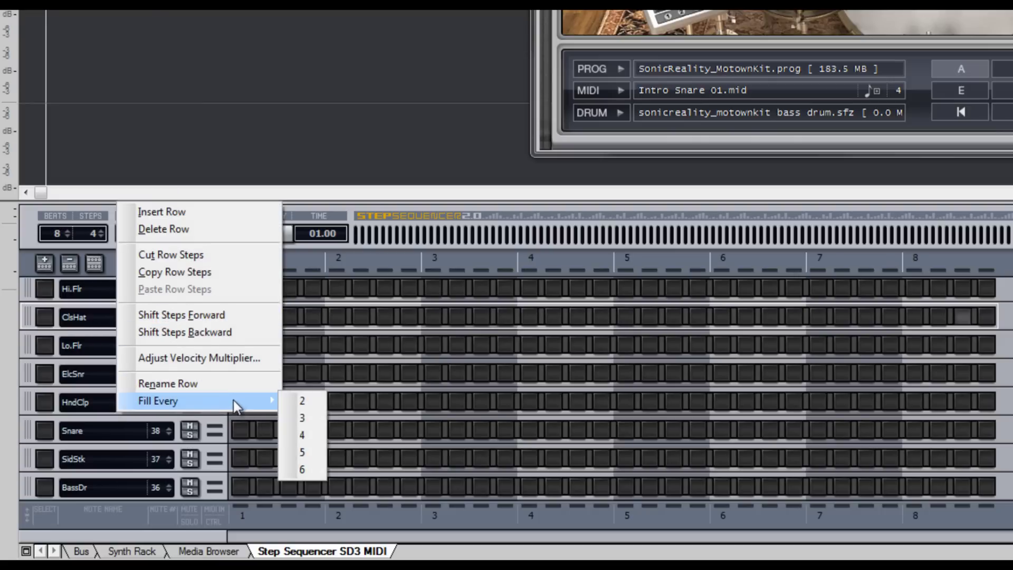
left_click(300, 405)
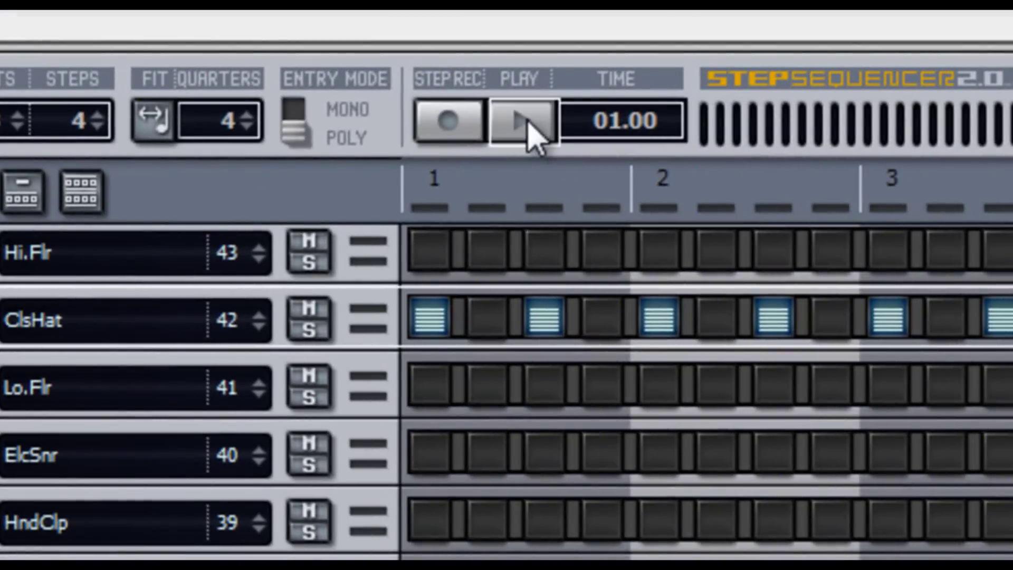
Start playing the step pattern and set the project tempo to 96.
left_click(525, 122)
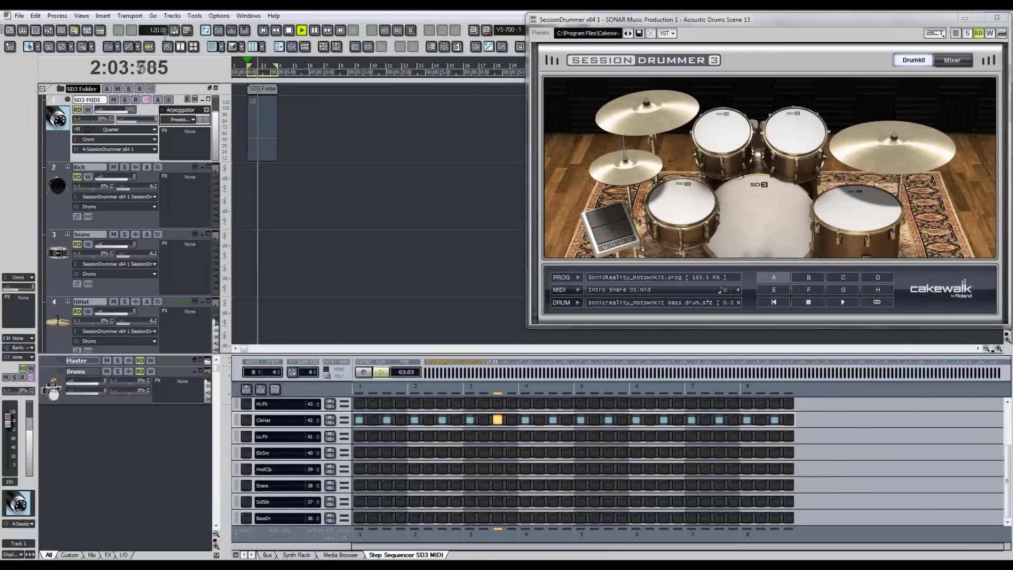
left_click(153, 30)
type("96")
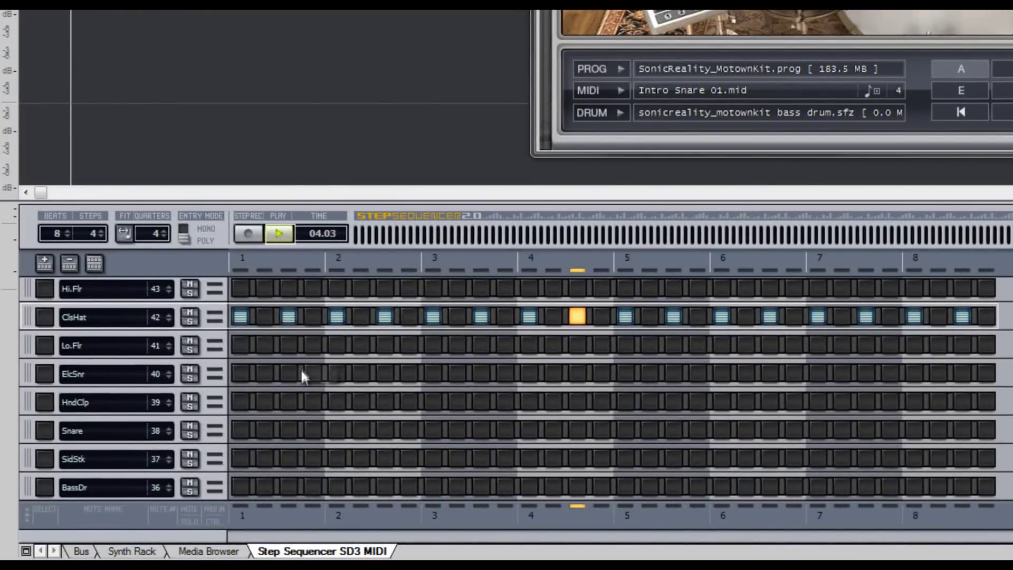
Add Snare hits on the first step of beats 2, 4, 6 and 8.
left_click(338, 435)
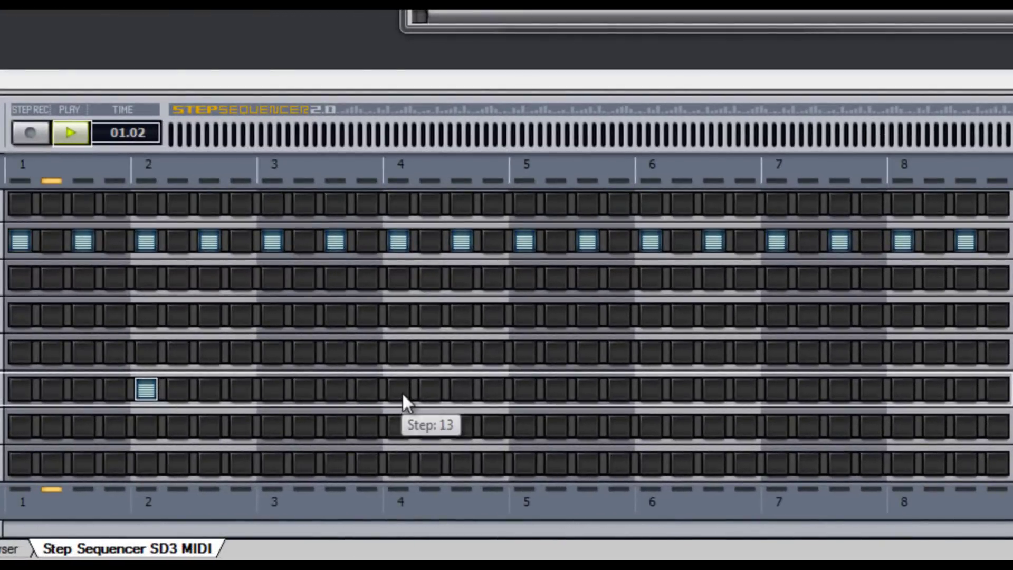
left_click(402, 393)
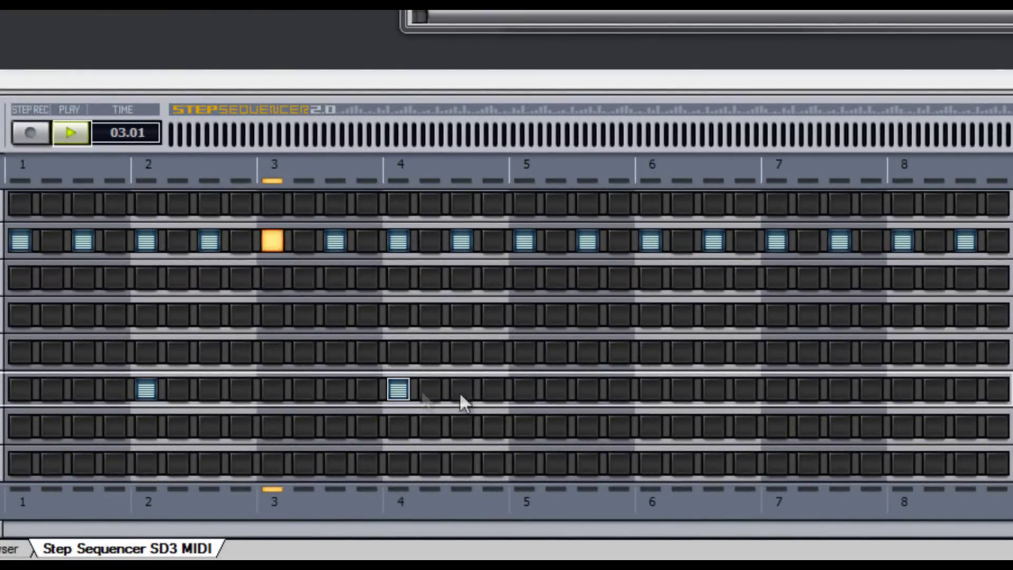
left_click(651, 392)
left_click(904, 390)
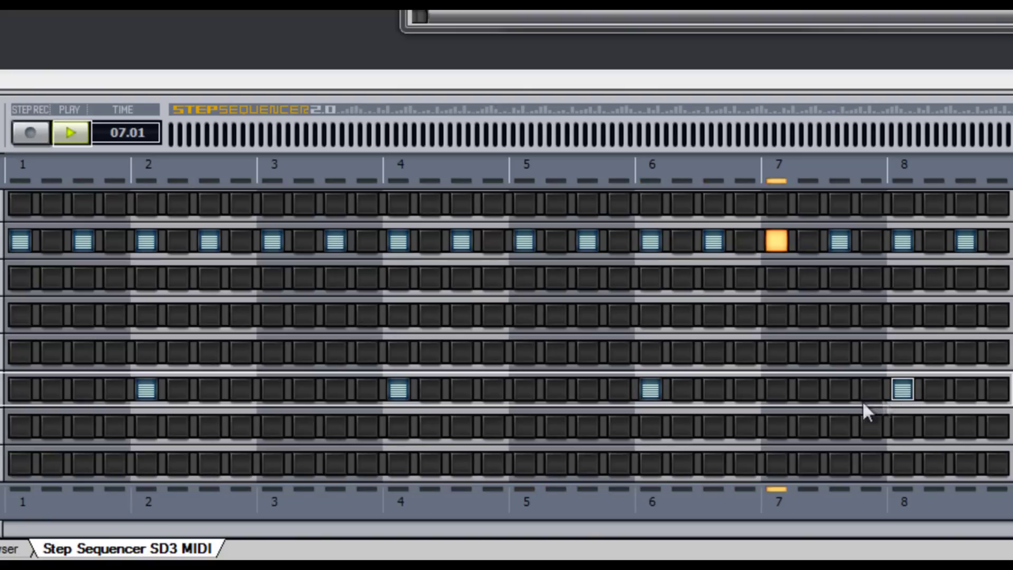
Add BassDr hits on the first and fourth steps of beats 1, 3 and 5, and the first and third steps of beat 7.
left_click(19, 465)
left_click(114, 464)
left_click(273, 464)
left_click(367, 463)
left_click(525, 463)
left_click(619, 464)
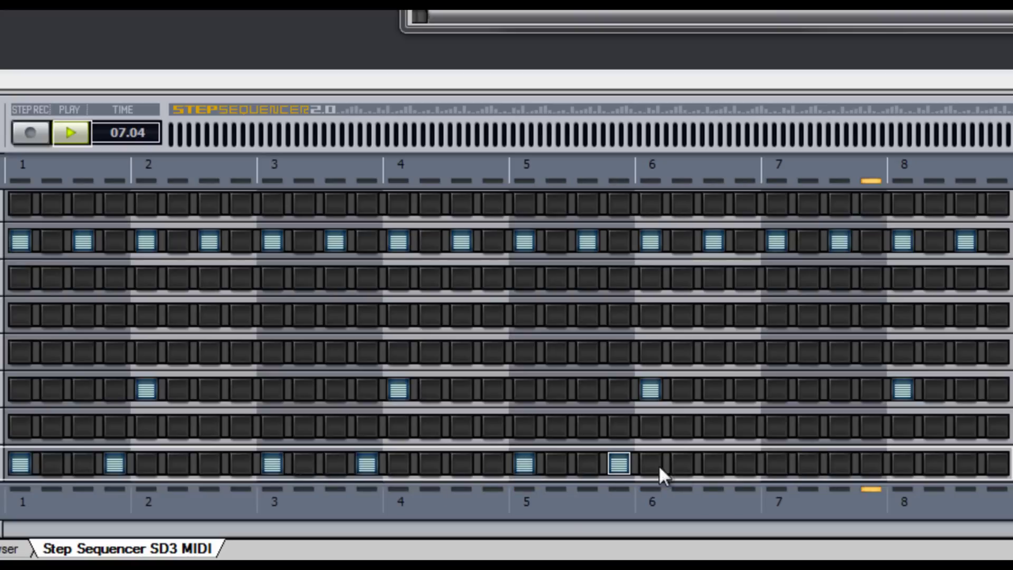
left_click(776, 467)
left_click(839, 466)
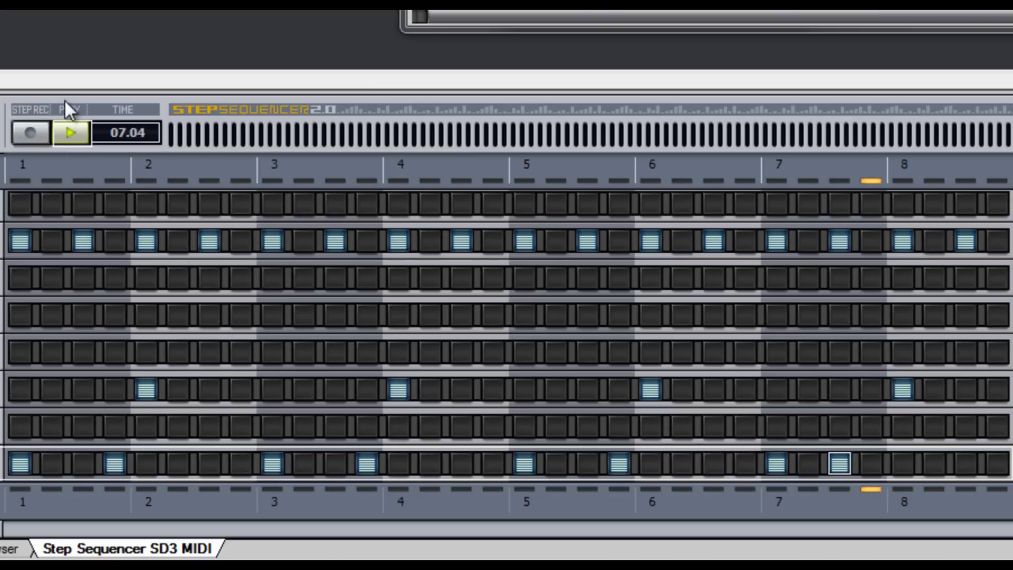
Stop the pattern playback and start it again.
key("space")
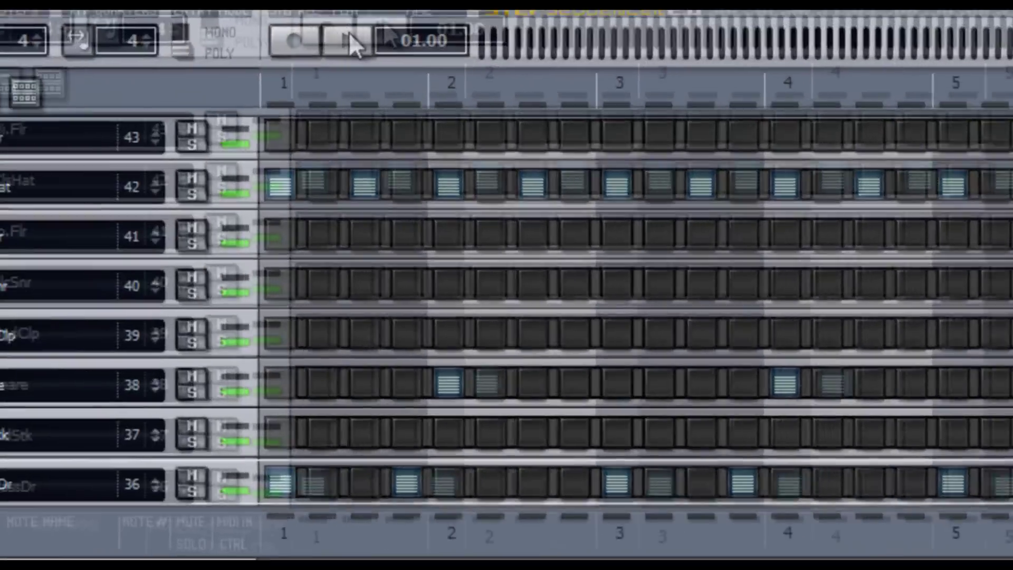
left_click(70, 133)
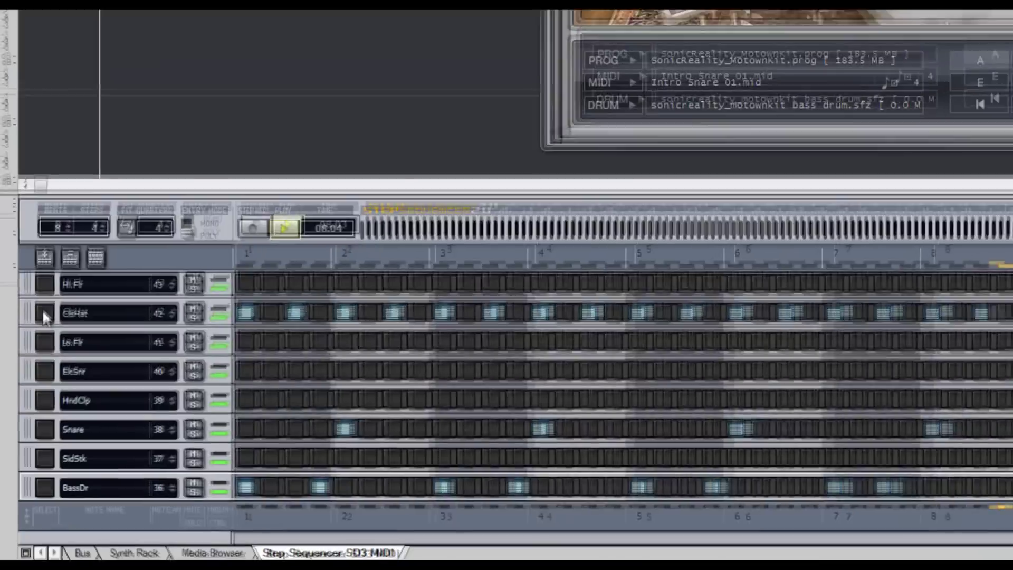
Expand the ClsHat row, lower the velocity of every second hit to roughly 55–60, and collapse the row.
left_click(43, 314)
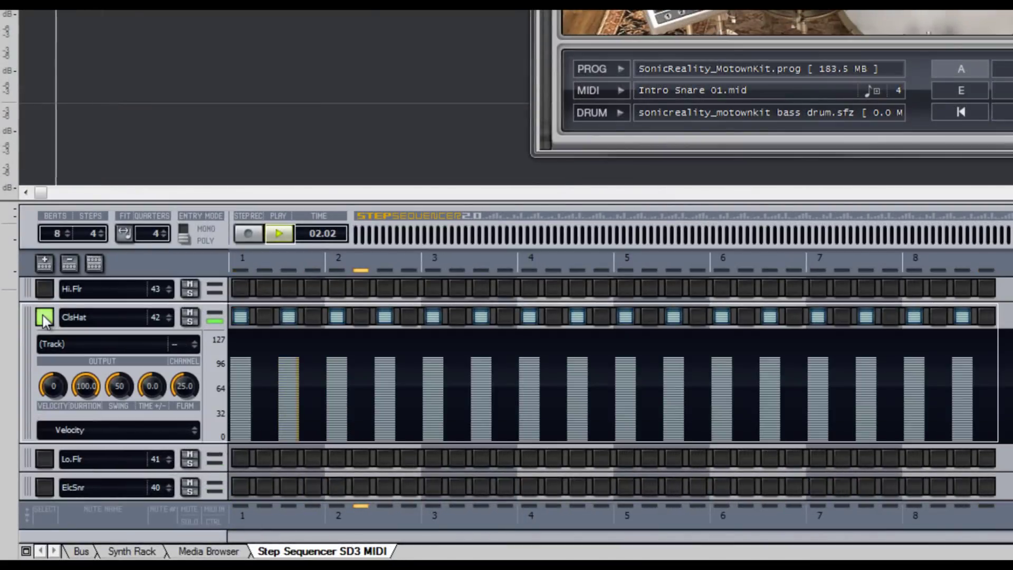
left_click(289, 395)
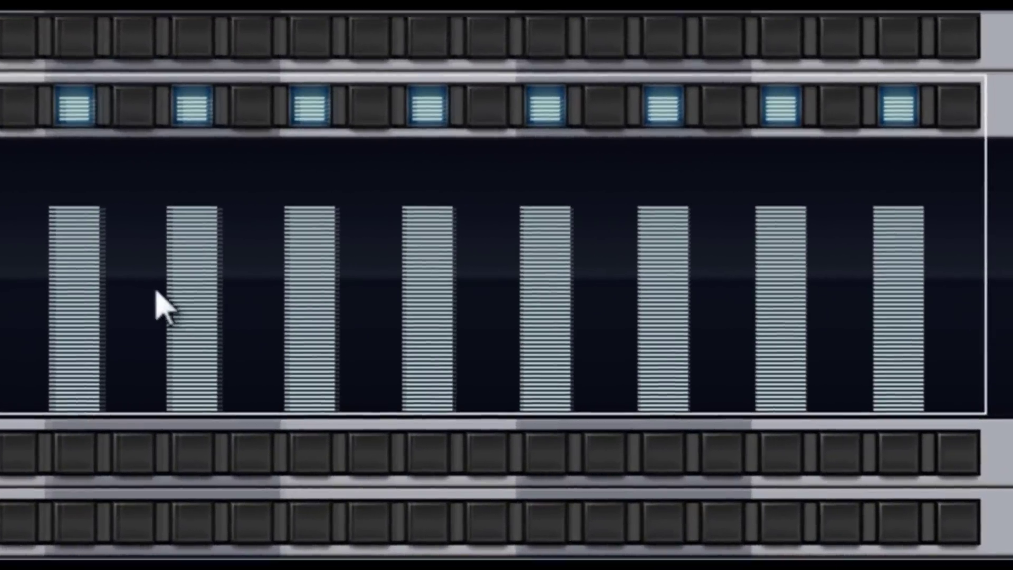
left_click(289, 316)
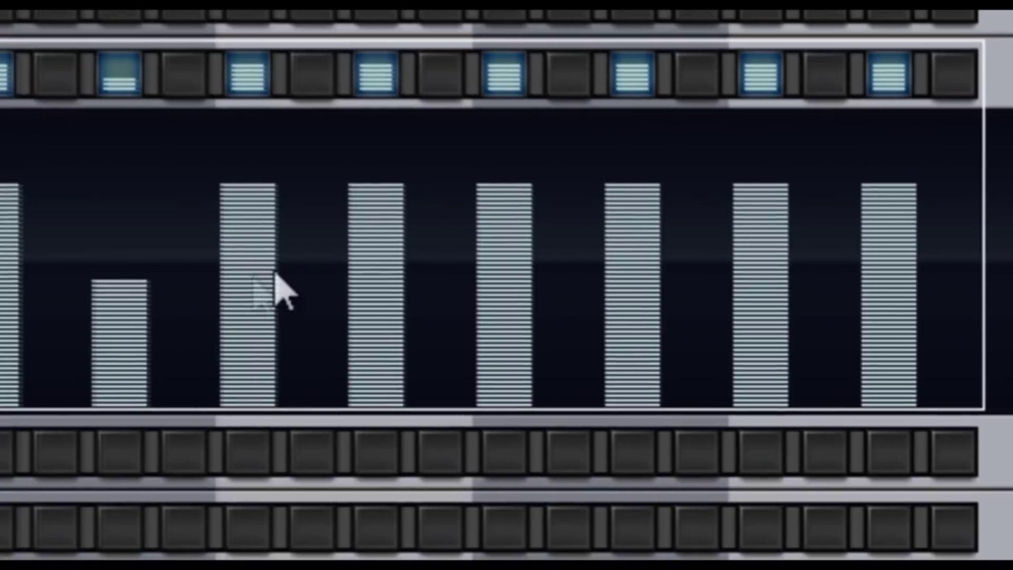
left_click(496, 308)
left_click(602, 266)
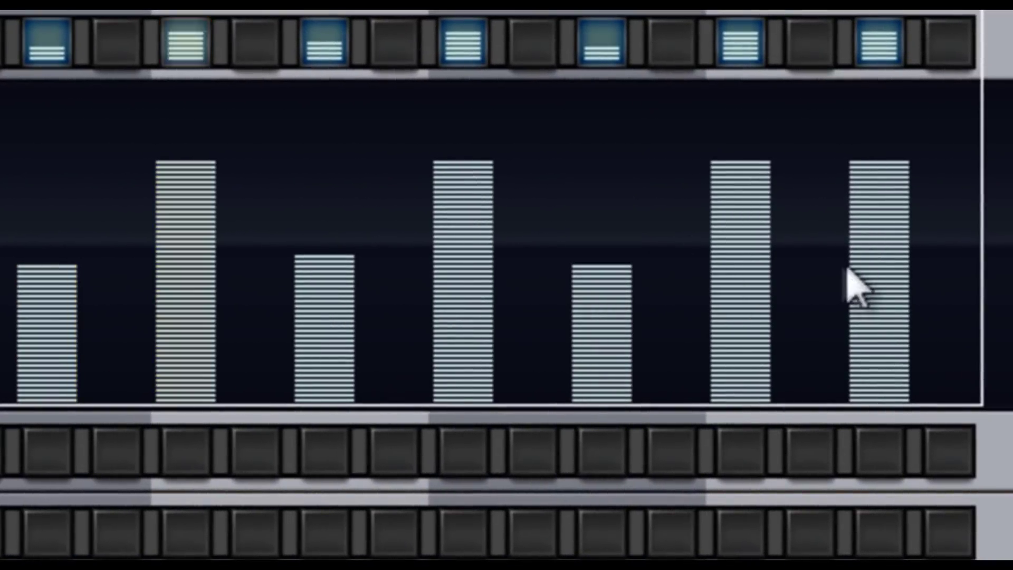
left_click(884, 266)
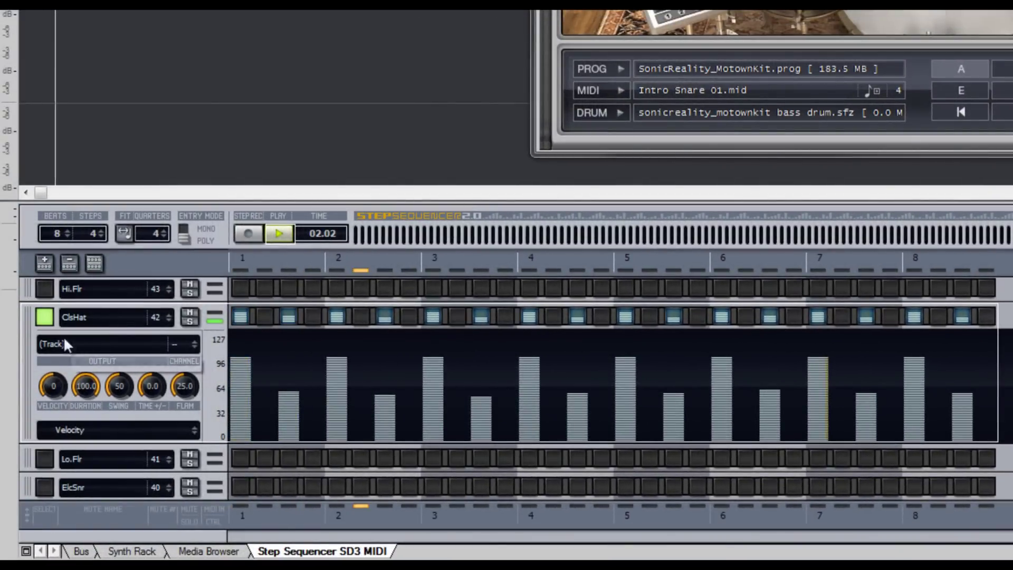
left_click(50, 318)
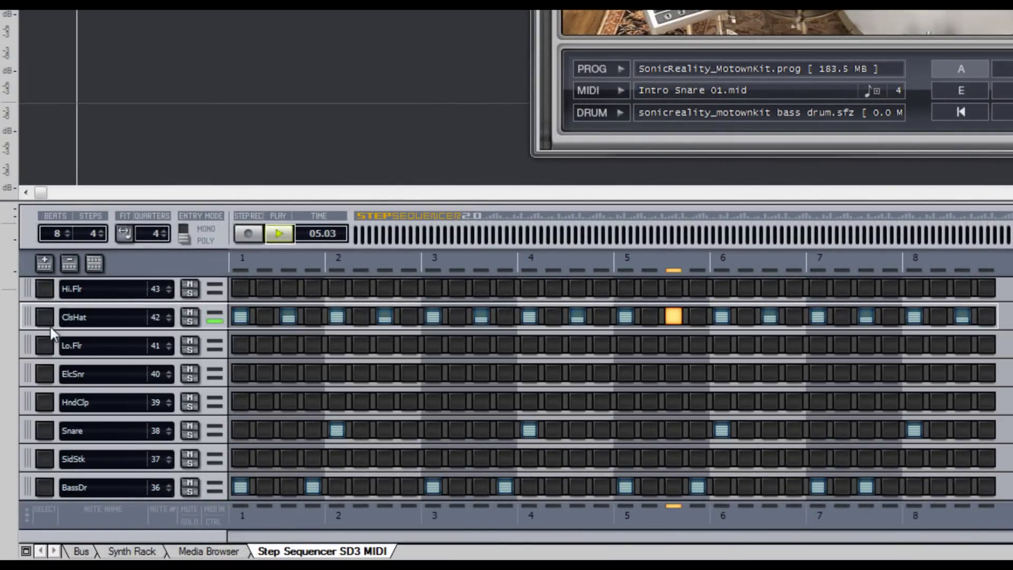
Expand the Snare row, set its time offset to 6.3, and collapse the row.
left_click(47, 435)
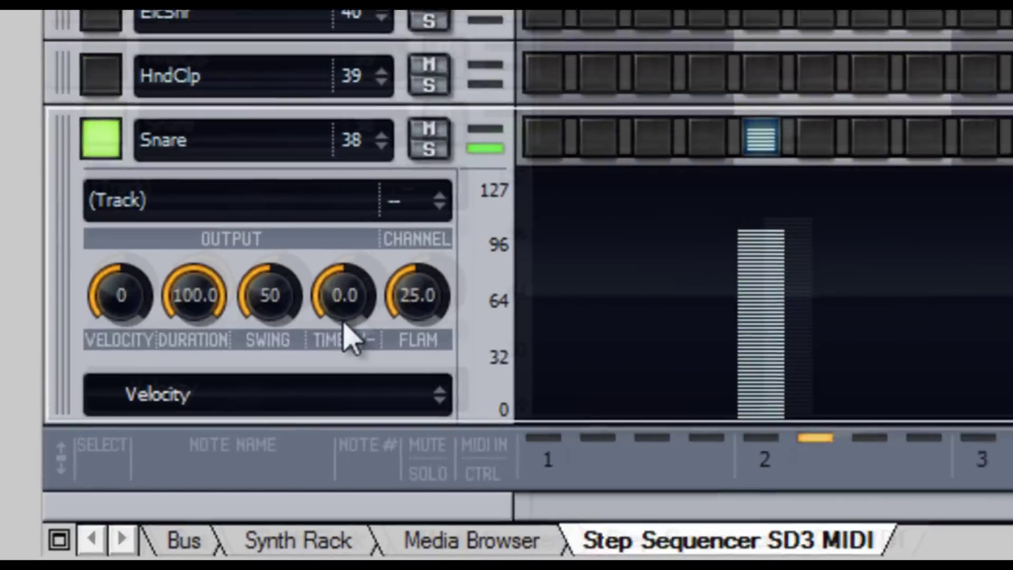
mouse_move(343, 310)
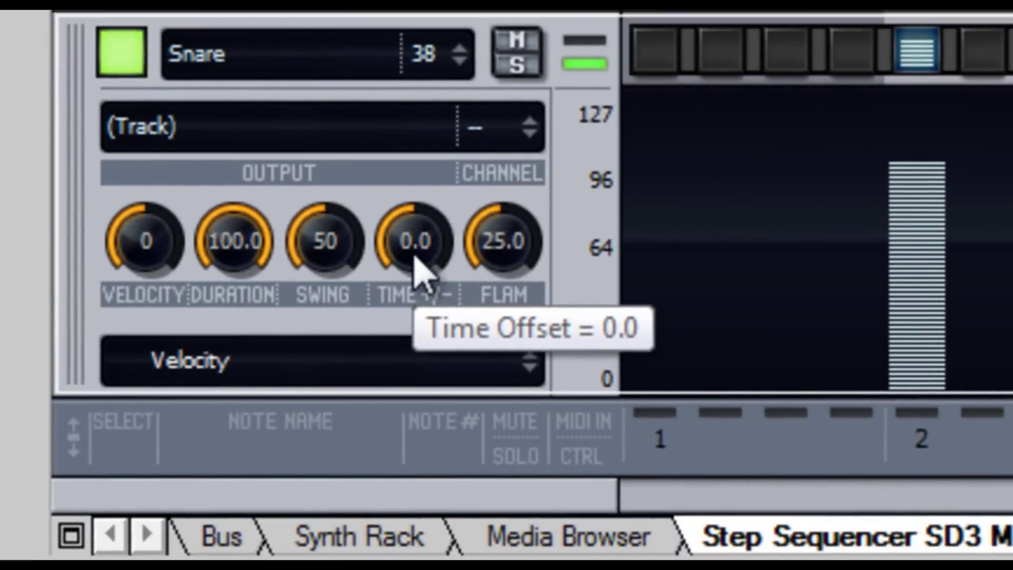
scroll(417, 269, "up", 7)
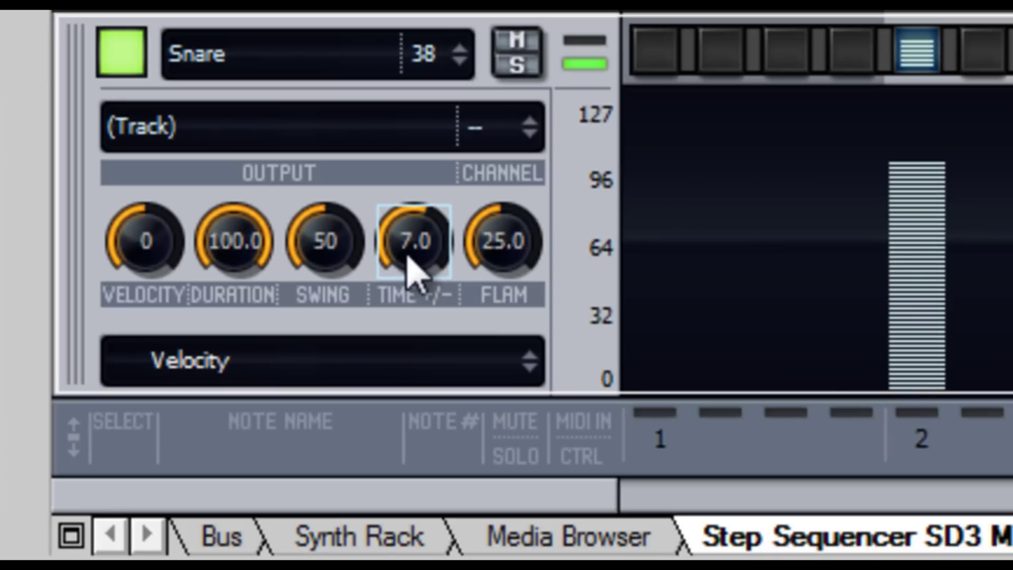
scroll(417, 269, "down", 8)
scroll(411, 254, "down", 5)
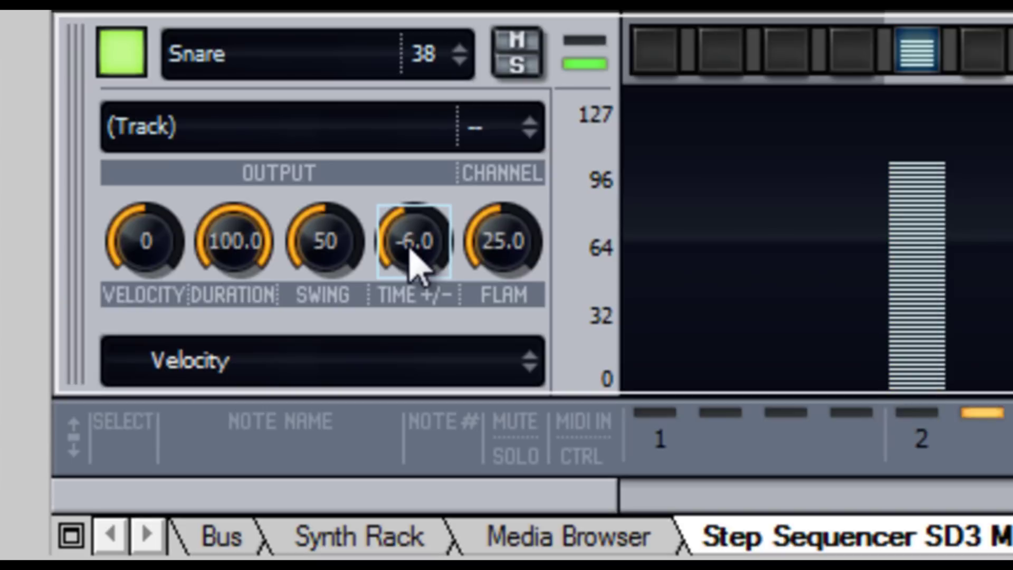
scroll(412, 252, "up", 1)
scroll(412, 252, "up", 5)
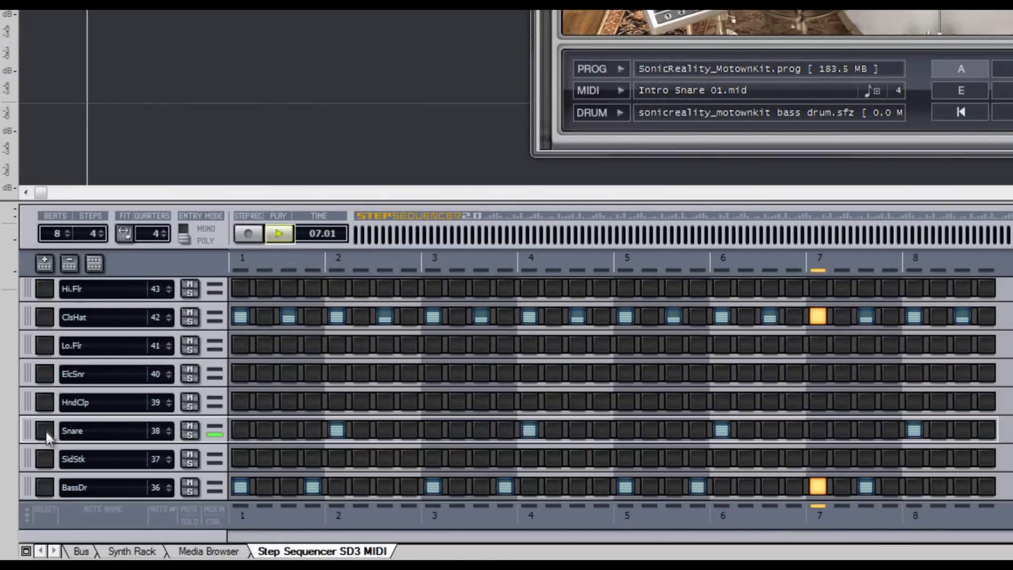
Expand the BassDr row and set its swing to 63.
left_click(42, 486)
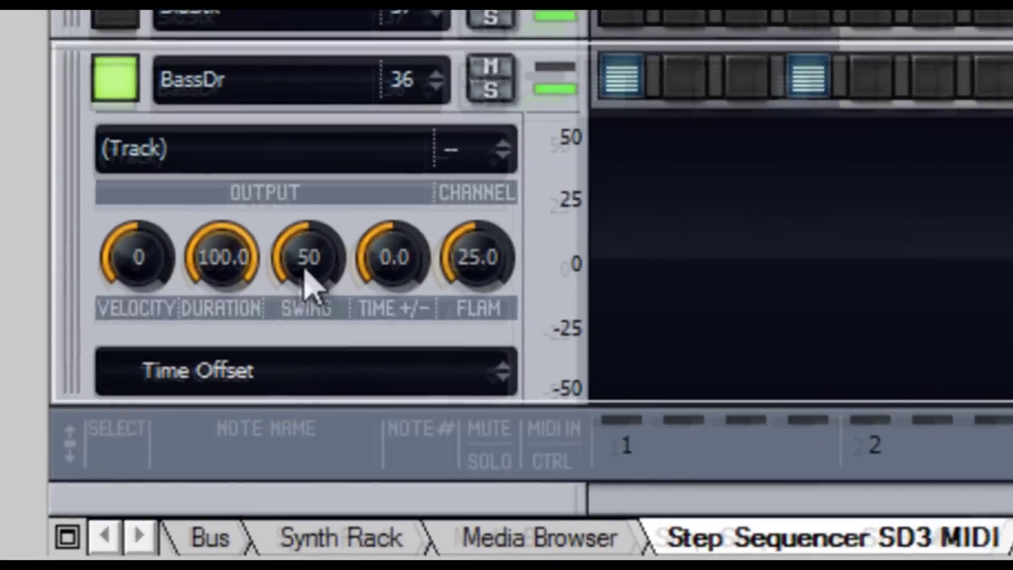
mouse_move(118, 448)
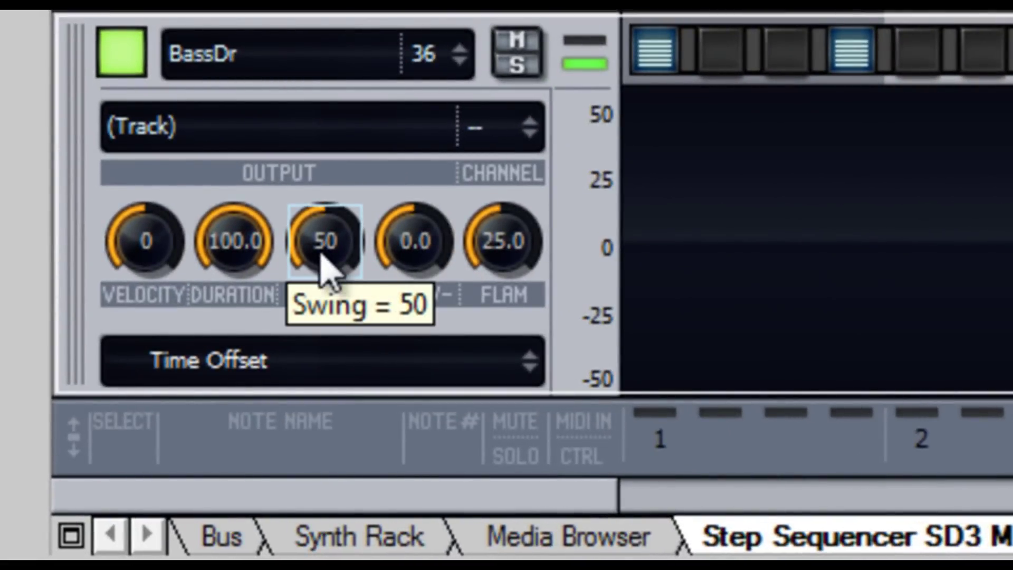
scroll(324, 259, "up", 12)
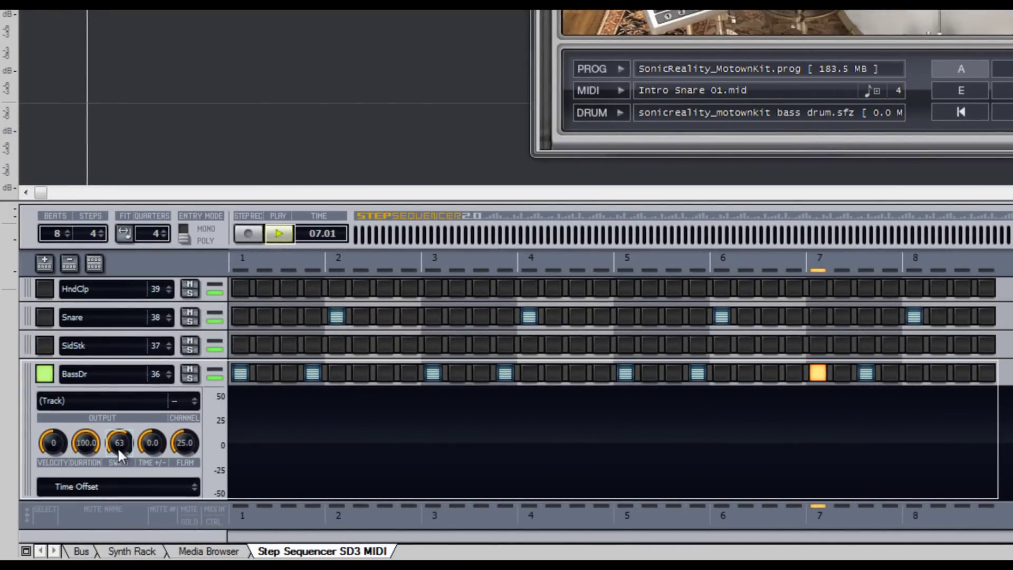
View the velocity values of the BassDr steps, and return the row's graph to Time Offset.
left_click(111, 488)
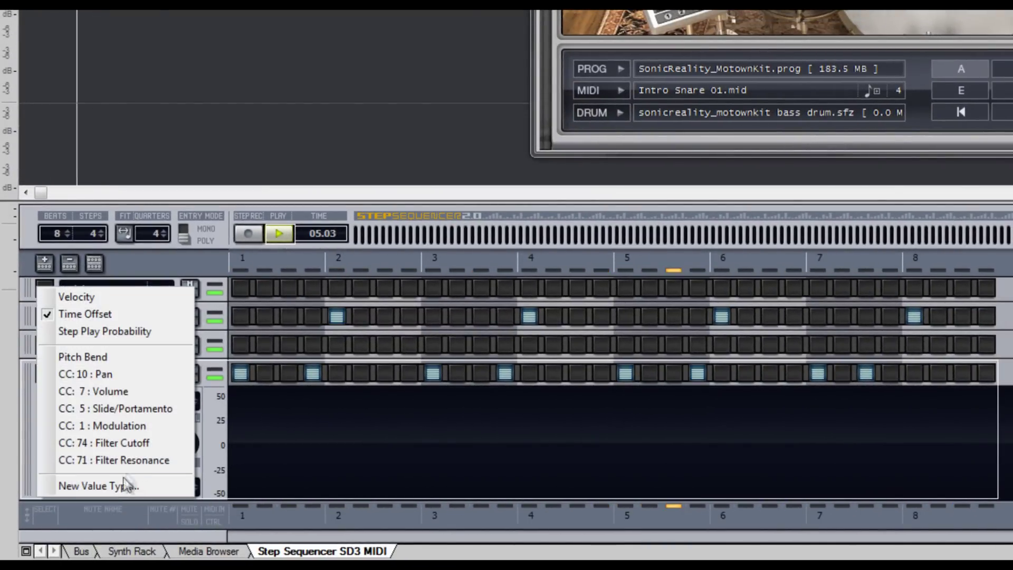
left_click(117, 299)
left_click(88, 486)
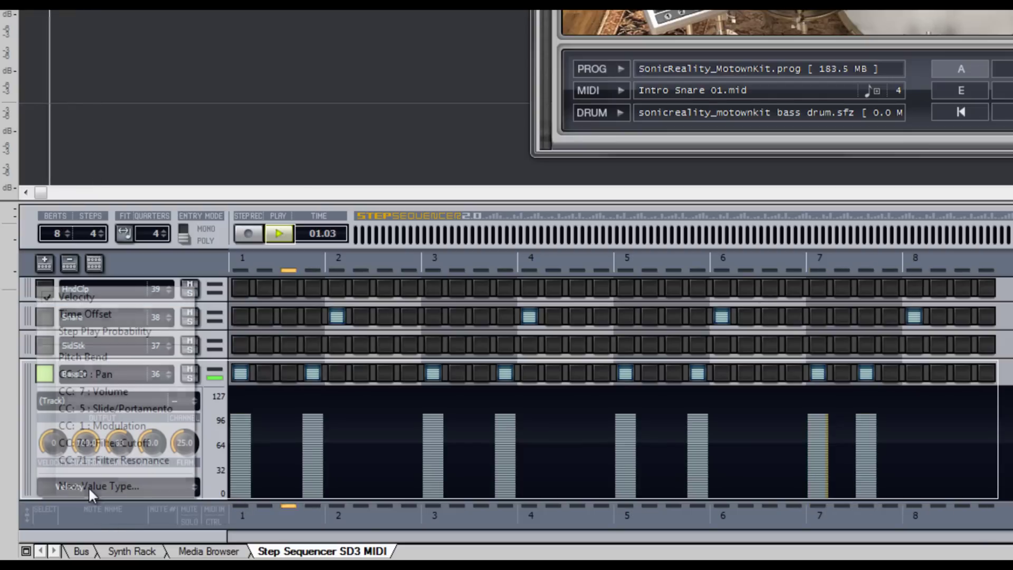
left_click(137, 315)
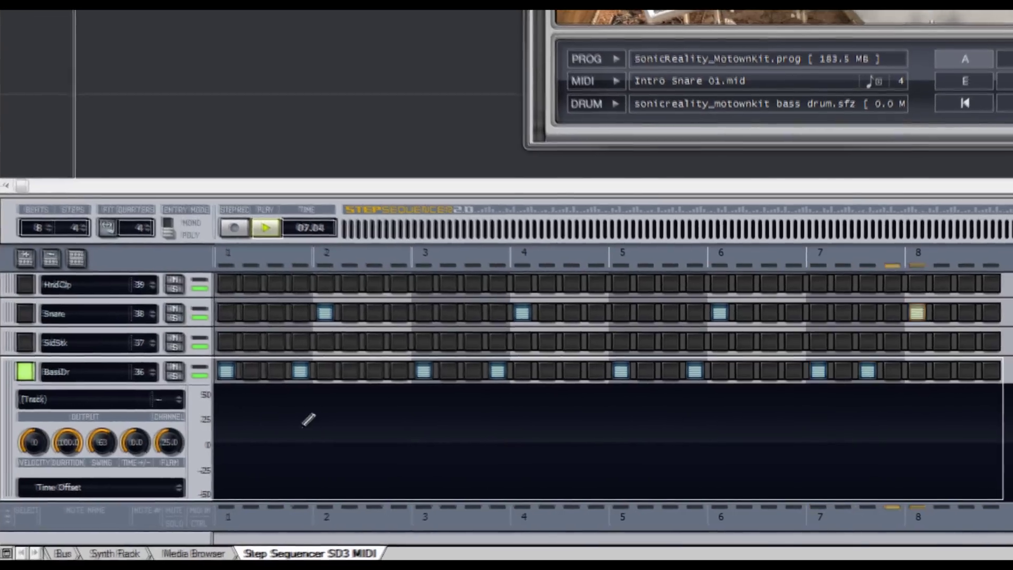
Give the fourth-step BassDr hits of beats 1, 3 and 5 positive time offsets of about 20, 12 and 20.
left_click(302, 426)
left_click(497, 430)
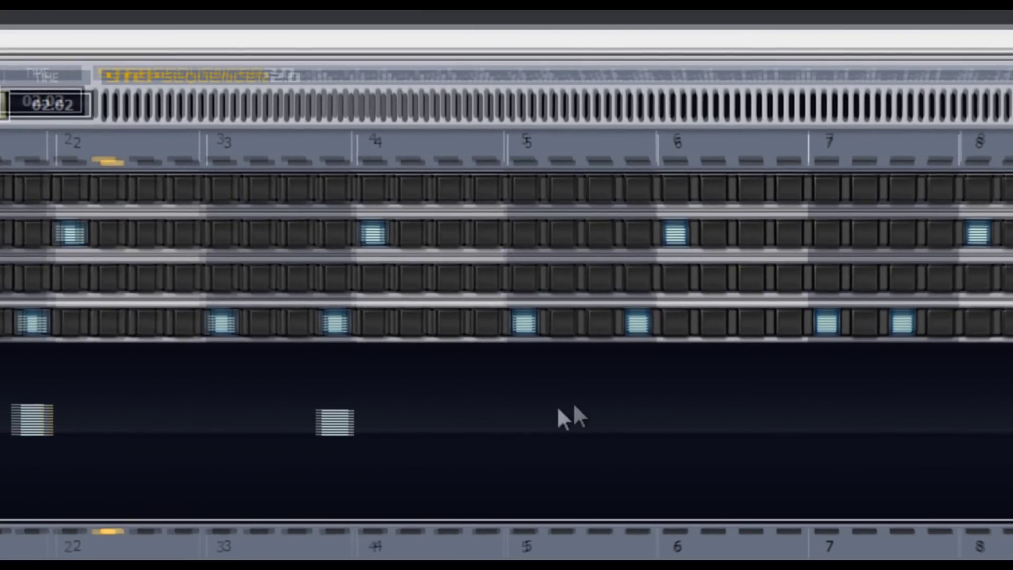
left_click(612, 387)
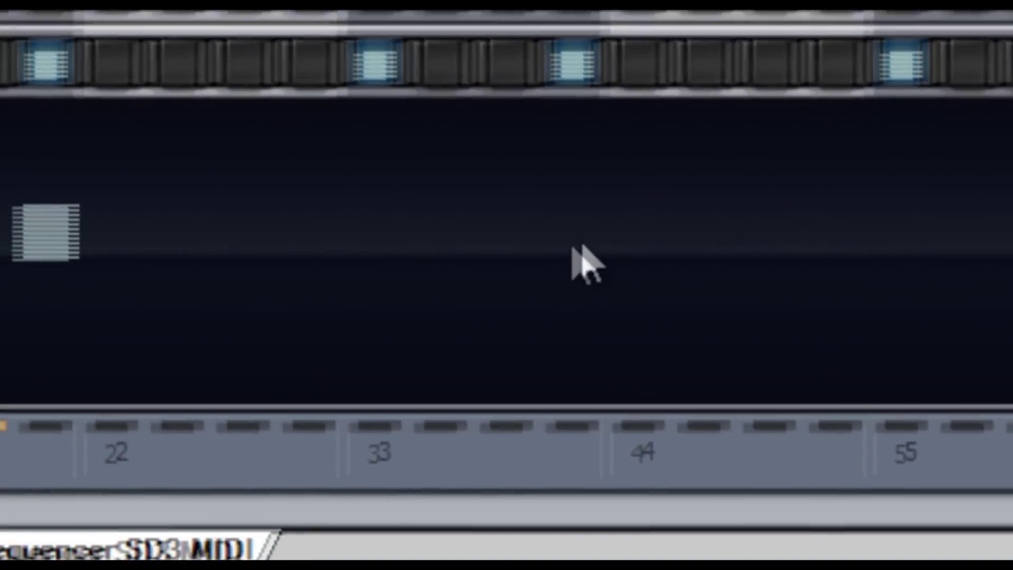
left_click(575, 249)
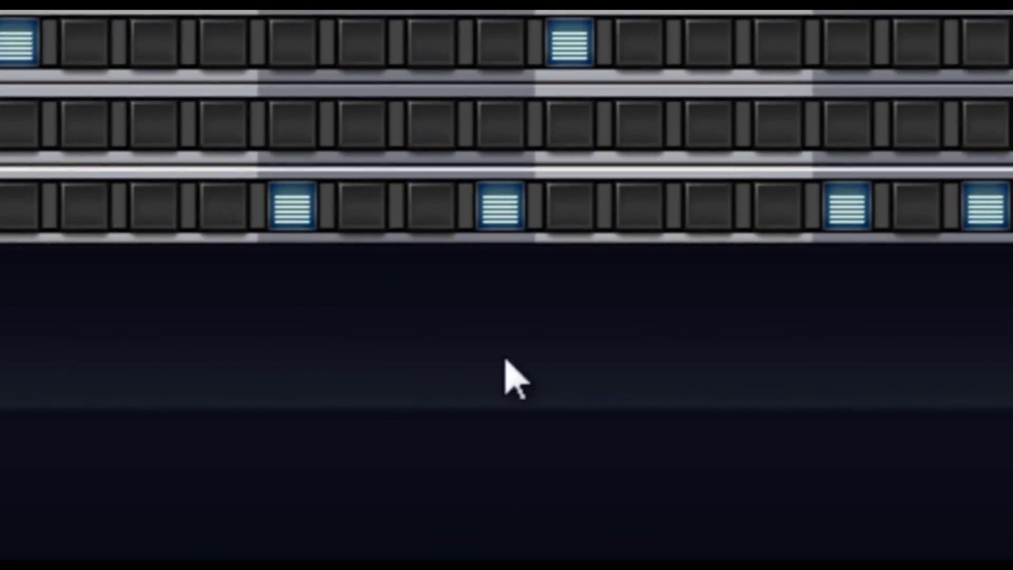
left_click(505, 380)
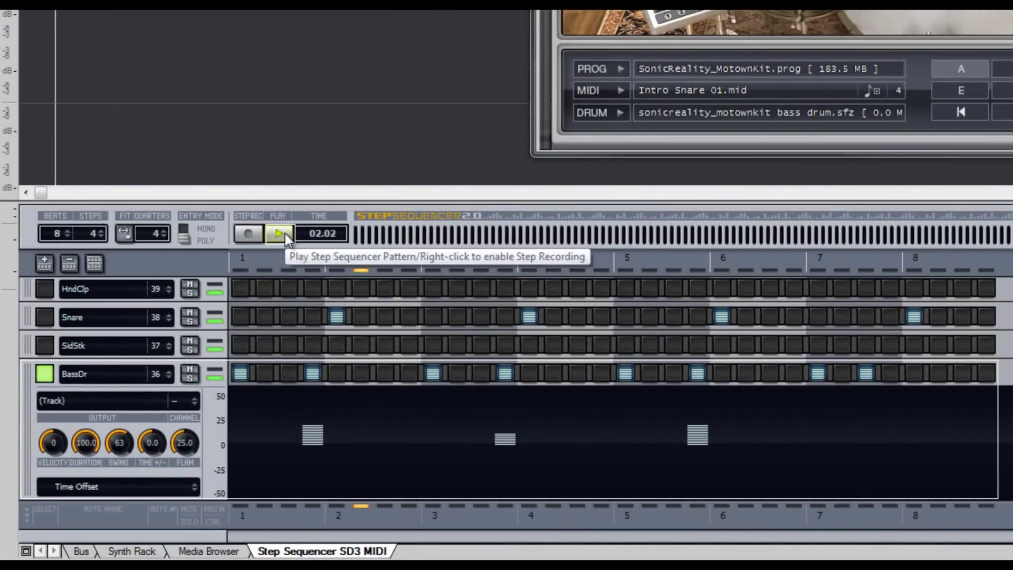
Restart the pattern playback and collapse the BassDr row.
left_click(285, 233)
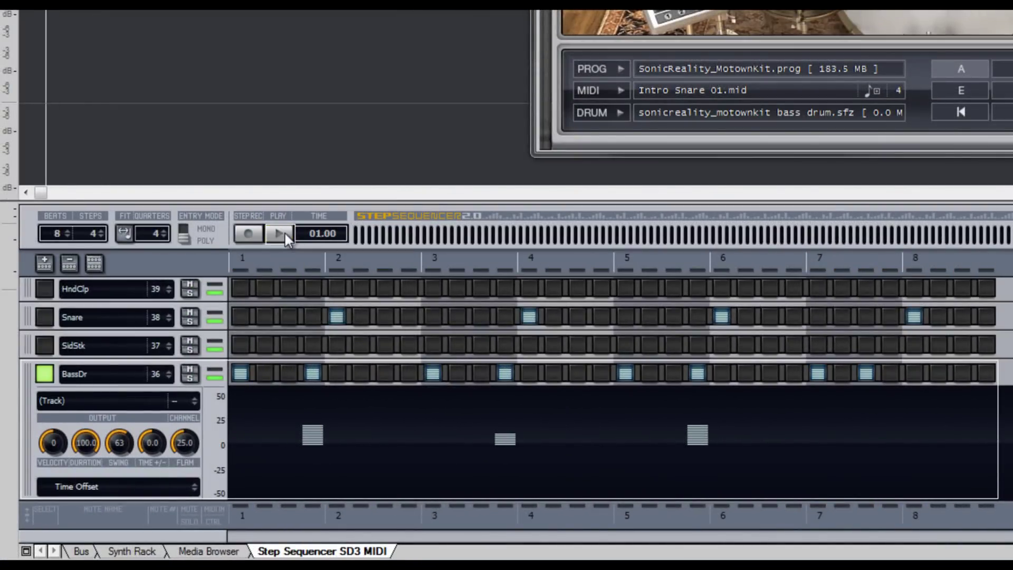
left_click(279, 233)
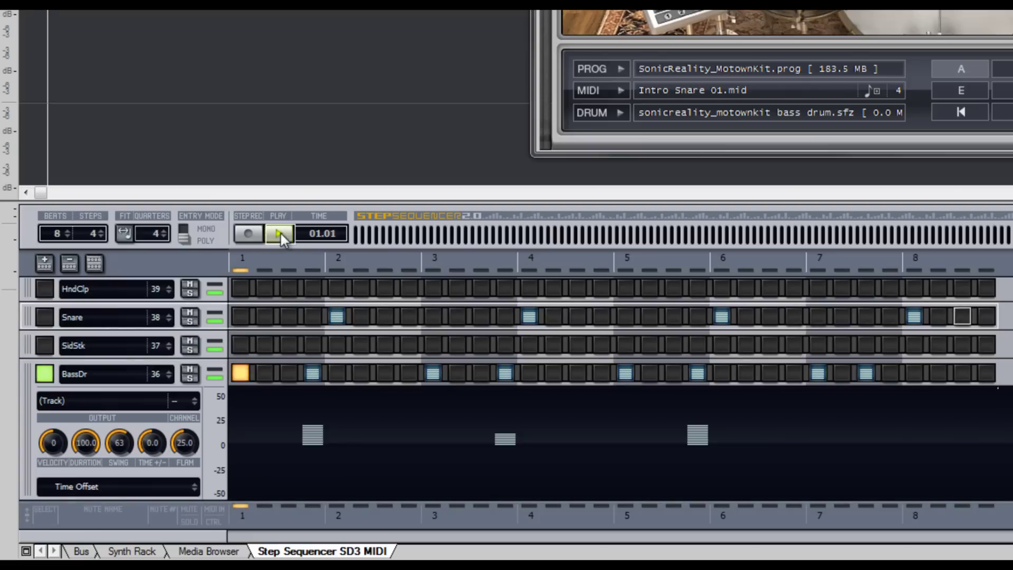
left_click(45, 372)
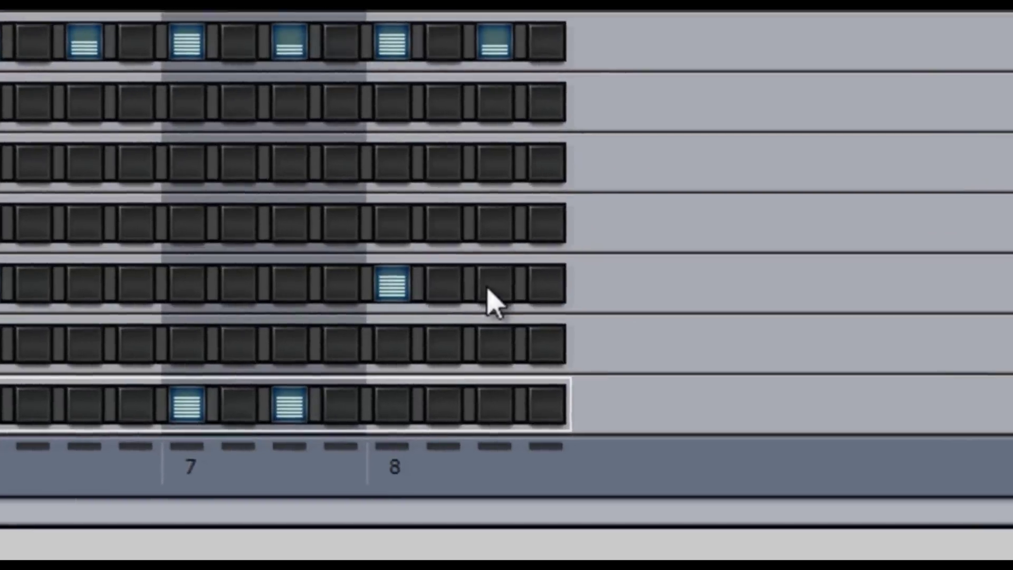
Add Snare hits with flam on the third and fourth steps of beat 8.
left_click(963, 316)
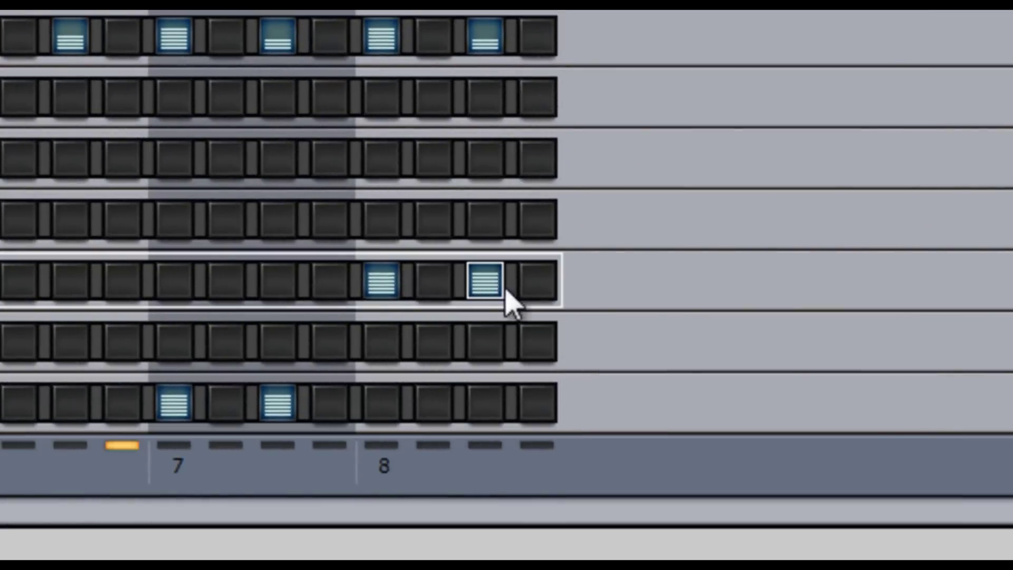
left_click(543, 289)
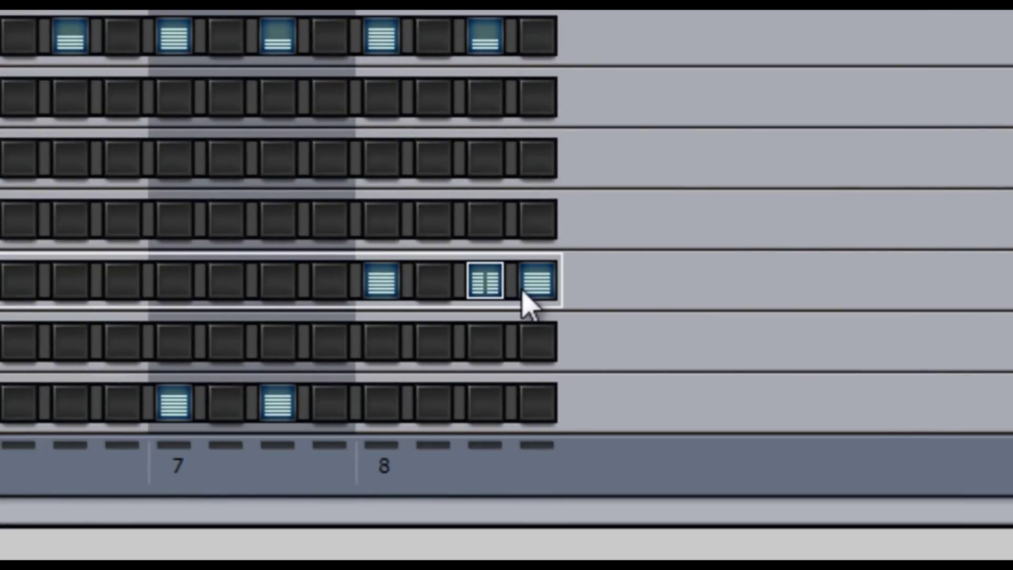
left_click(542, 290)
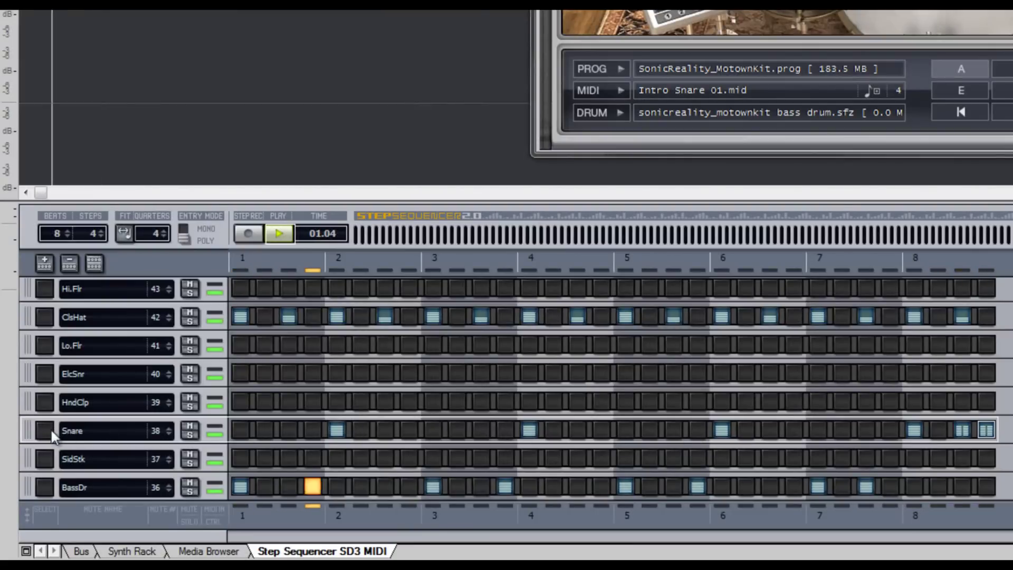
Expand the Snare row and set its flam to 42.2.
left_click(49, 425)
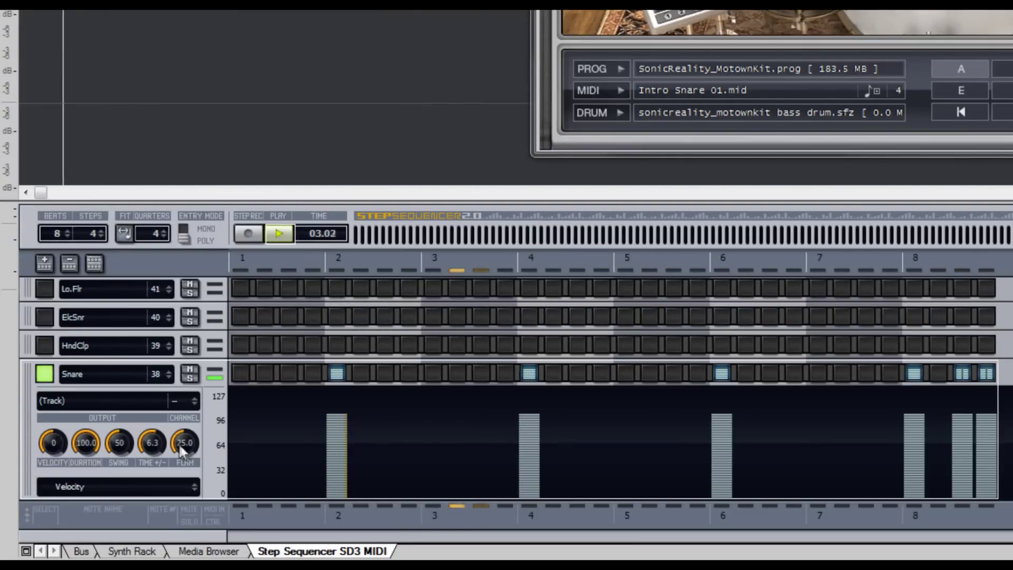
scroll(183, 447, "up", 3)
scroll(182, 448, "up", 6)
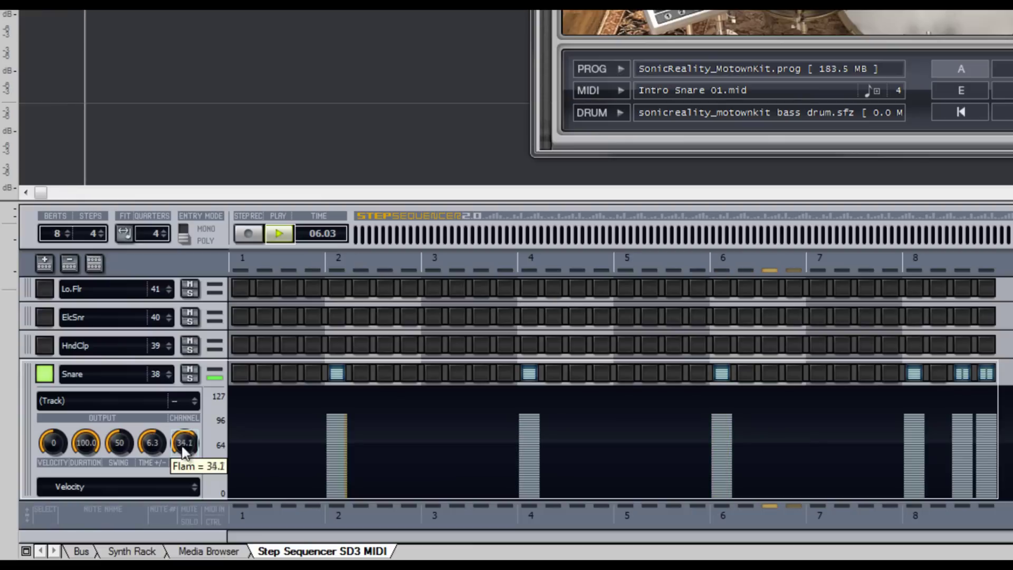
scroll(182, 446, "up", 2)
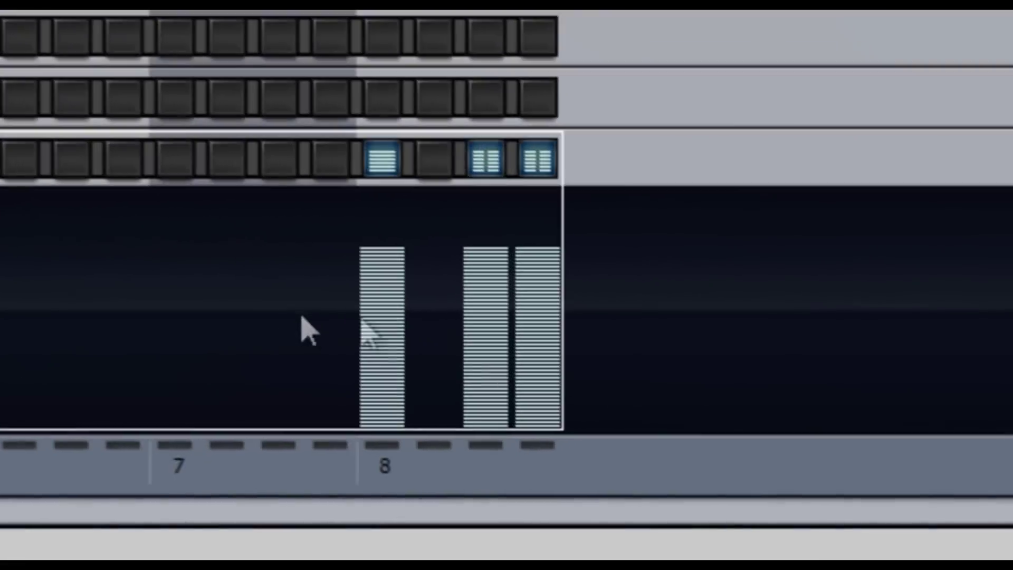
Lower the velocity of the two Snare flam hits in beat 8 to about 60 and 30.
mouse_move(482, 343)
left_mouse_down()
mouse_move(521, 339)
mouse_move(541, 355)
left_mouse_up()
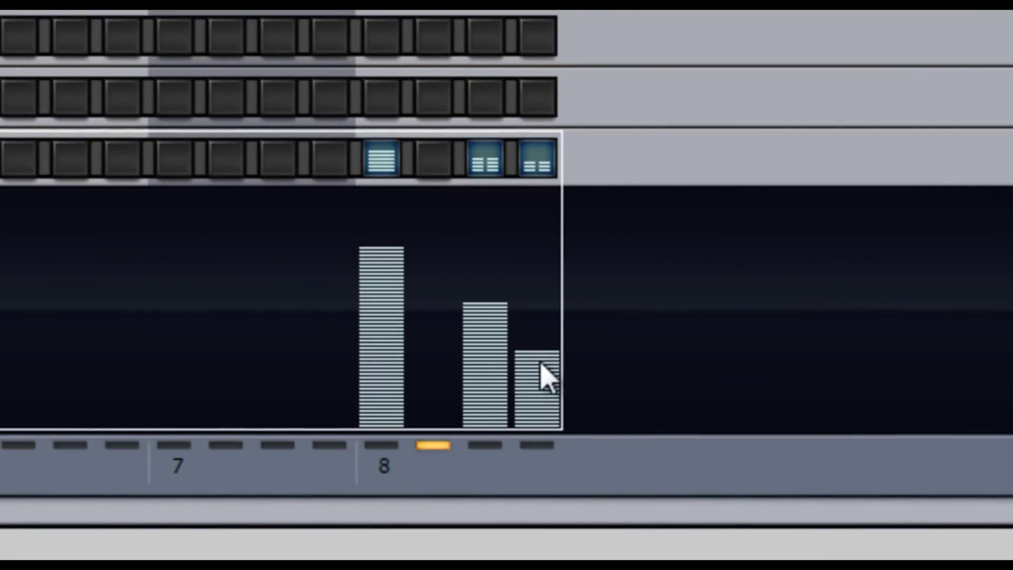
left_click(495, 327)
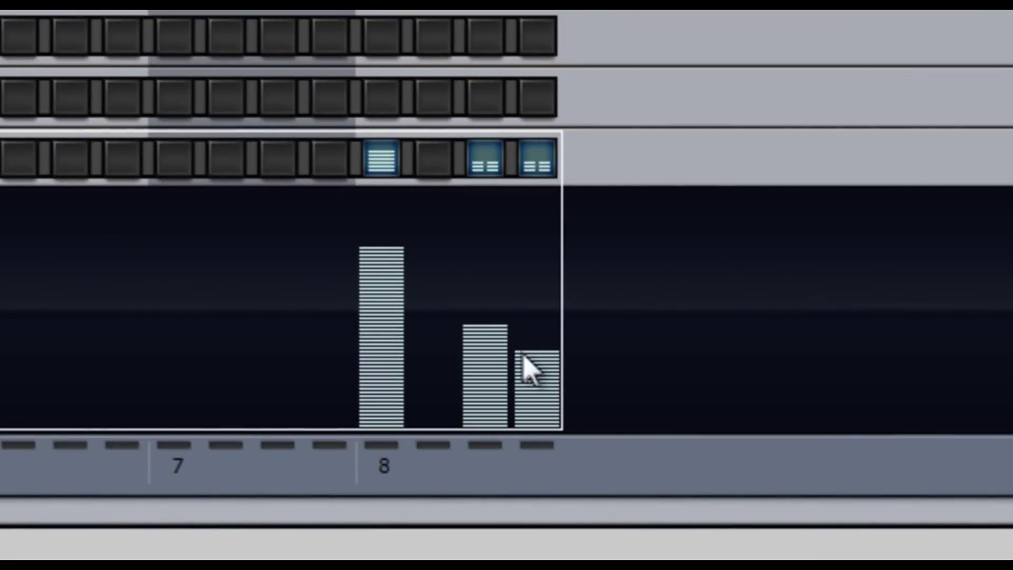
left_click_drag(536, 364, 539, 374)
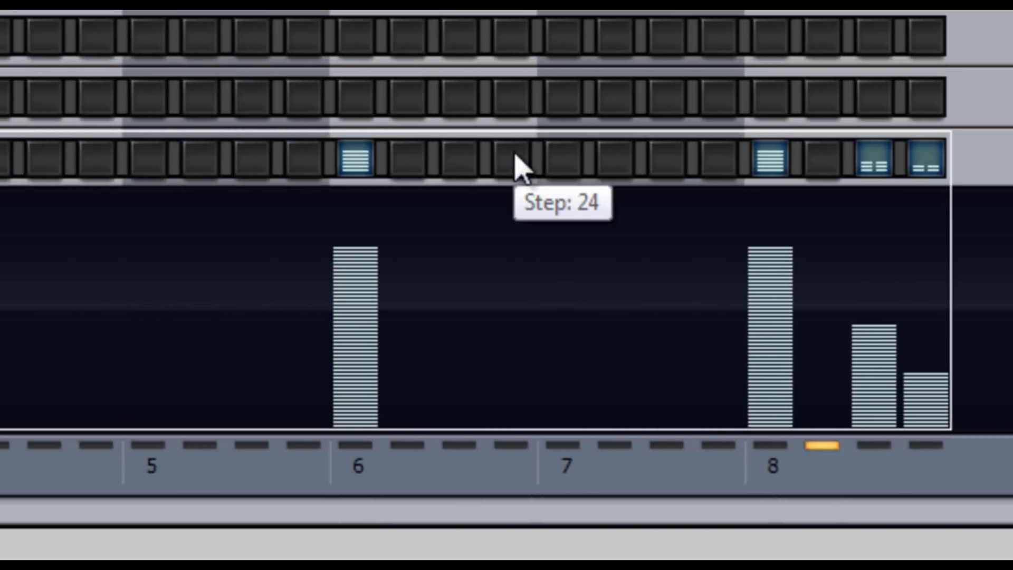
Add Snare hits on the fourth step of beats 6, 4 and 2.
left_click(515, 163)
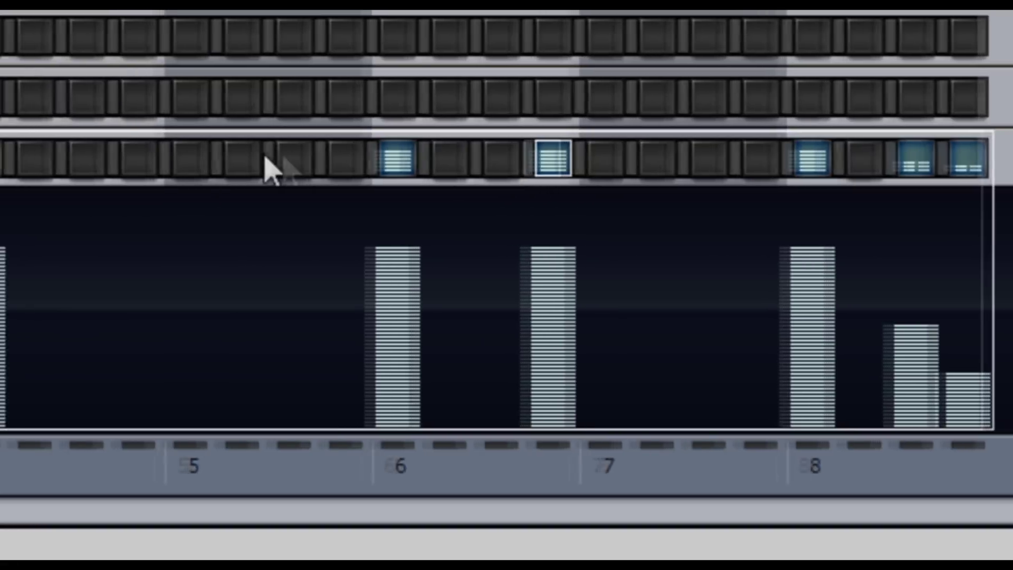
left_click(100, 161)
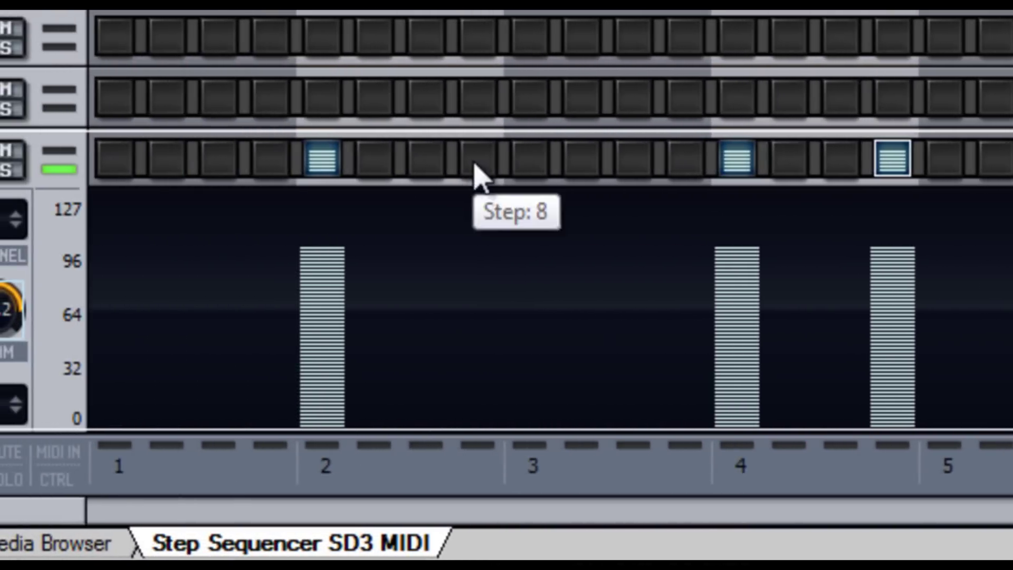
left_click(324, 158)
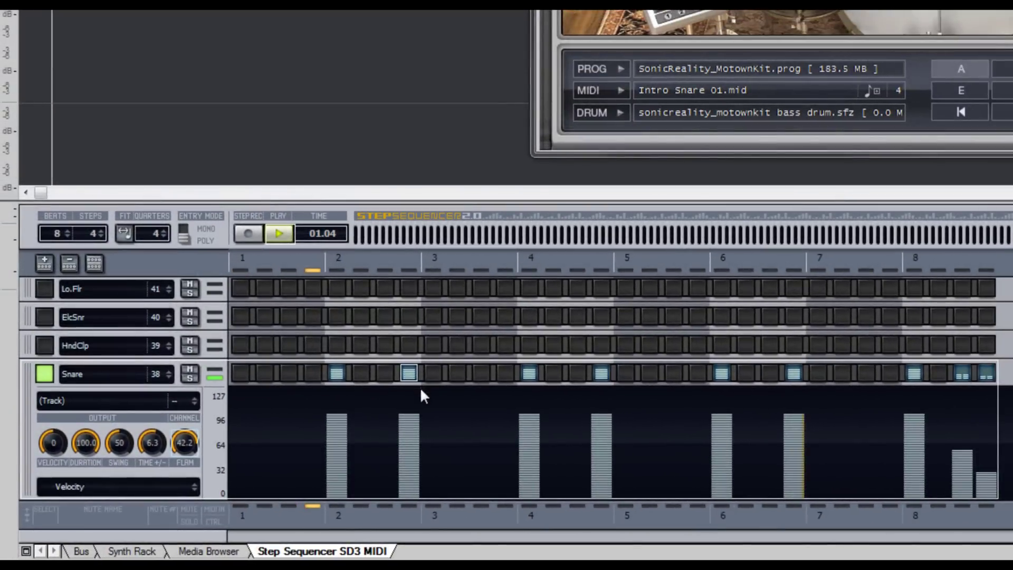
Lower the velocity of the fourth-step Snare hits in beats 2, 4 and 6 to about 25.
left_click(406, 466)
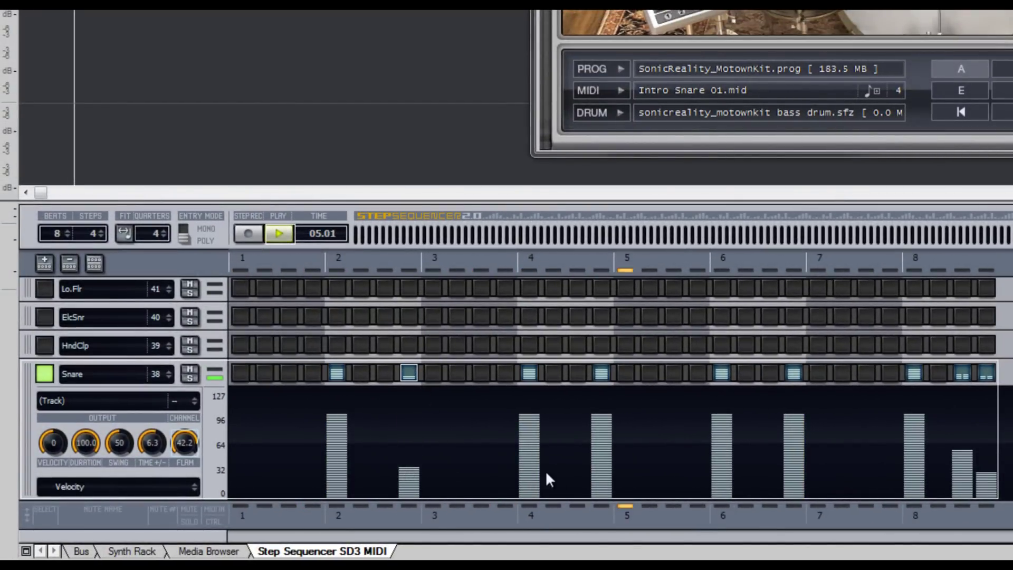
left_click(601, 466)
left_click(791, 465)
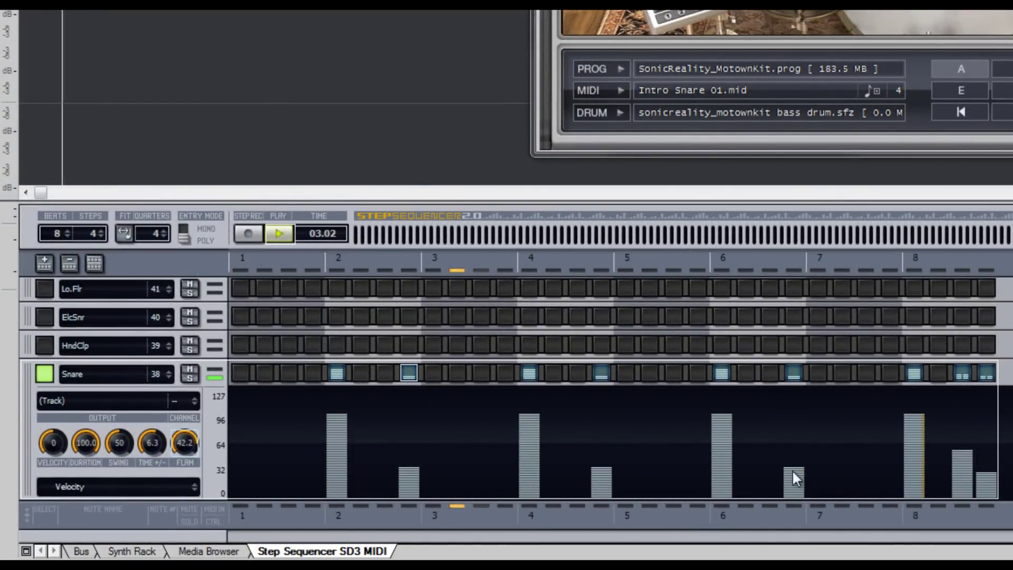
left_click(793, 478)
left_click(601, 478)
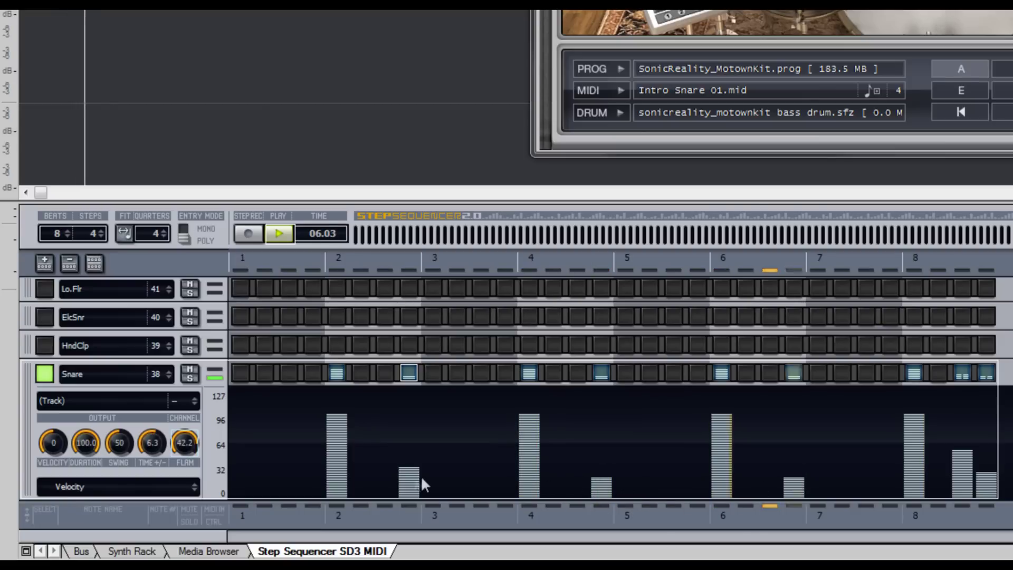
left_click(410, 476)
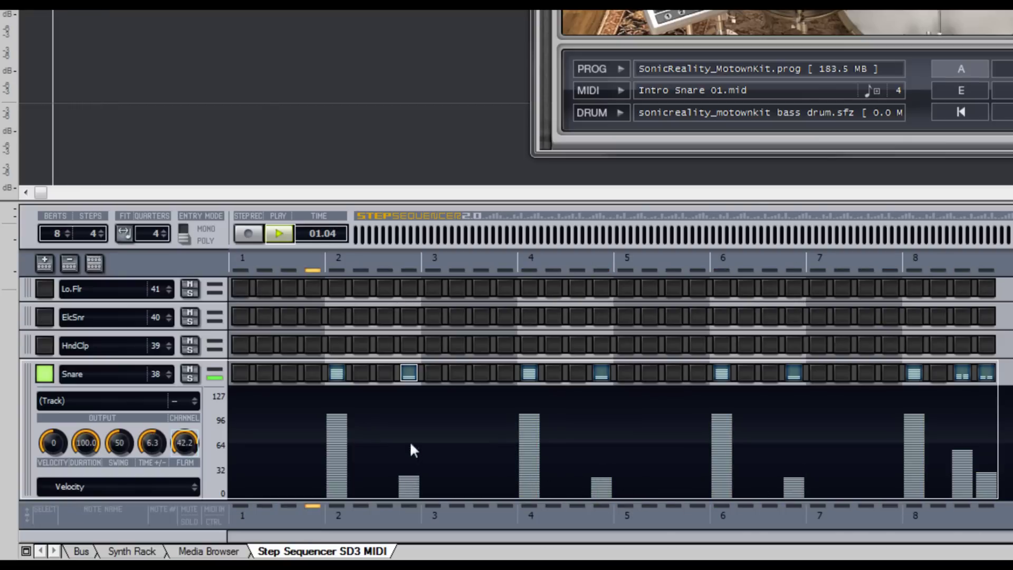
Set the time offset of the fourth-step Snare hits in beats 2, 4 and 6 to about 26, 33 and 30, and stop playback.
left_click(110, 485)
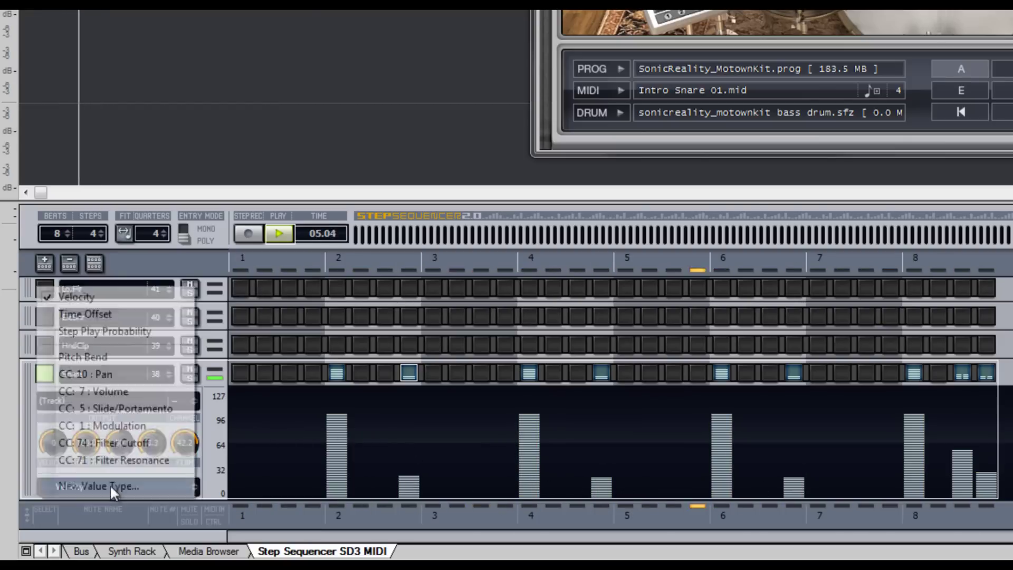
left_click(114, 314)
left_click(409, 421)
left_click(601, 413)
left_click(795, 416)
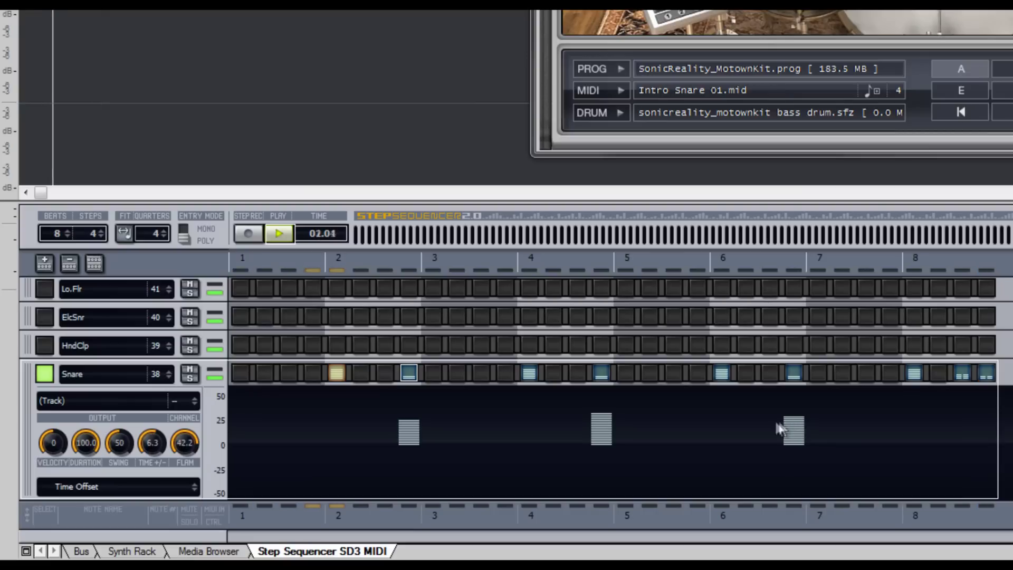
left_click(279, 232)
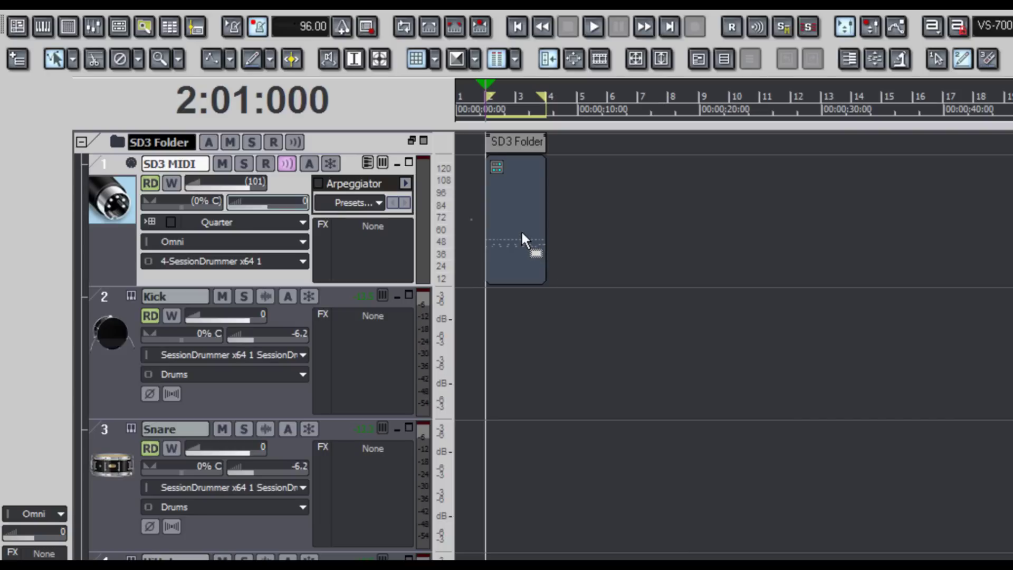
Roll out the SD3 MIDI pattern clip from the start of measure 1 to measure 17 and set the loop range to match.
left_click_drag(522, 234, 733, 211)
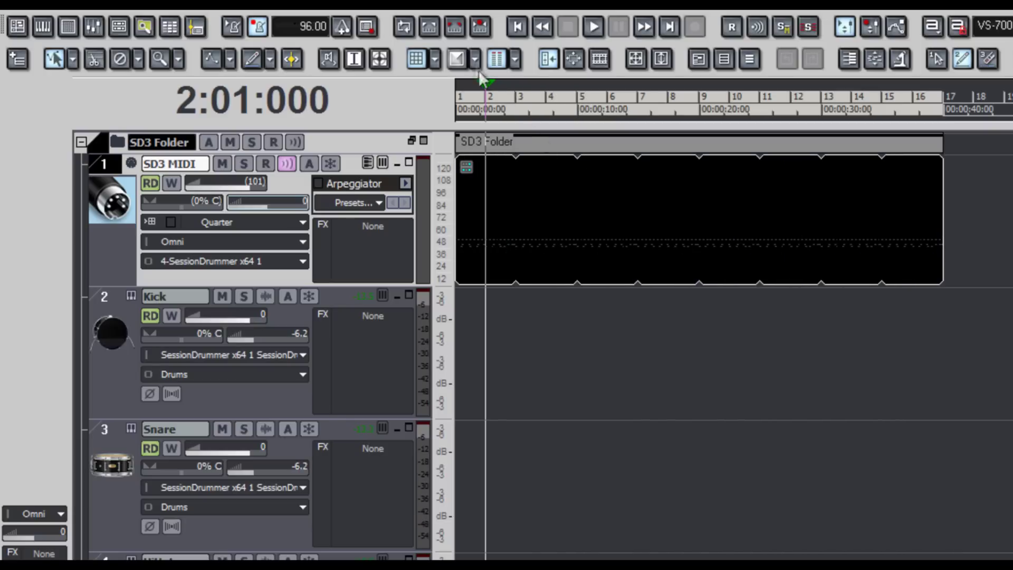
left_click(434, 31)
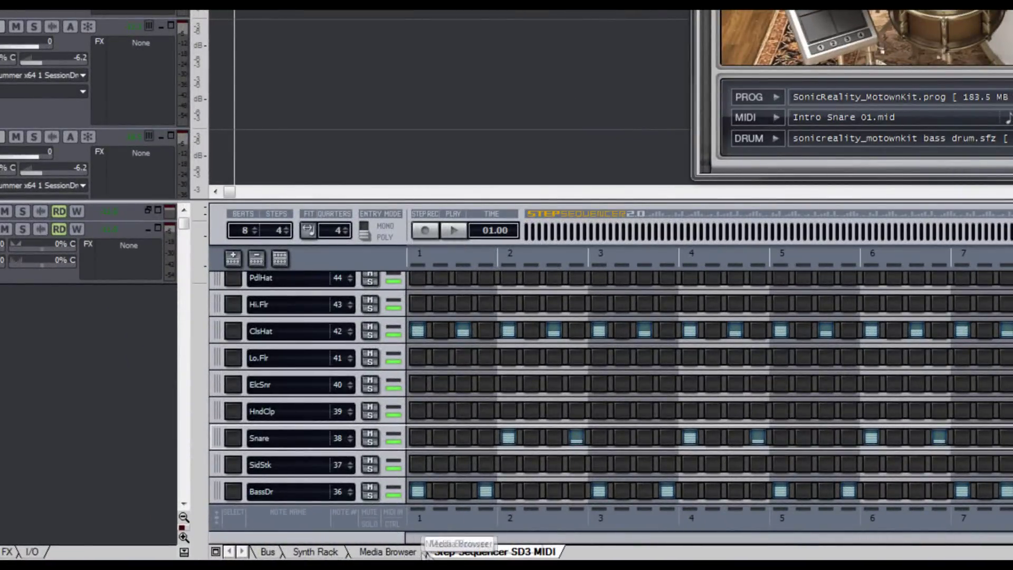
Close the docked Step Sequencer view and reopen it from the SD3 MIDI pattern clip.
right_click(452, 553)
left_click(499, 506)
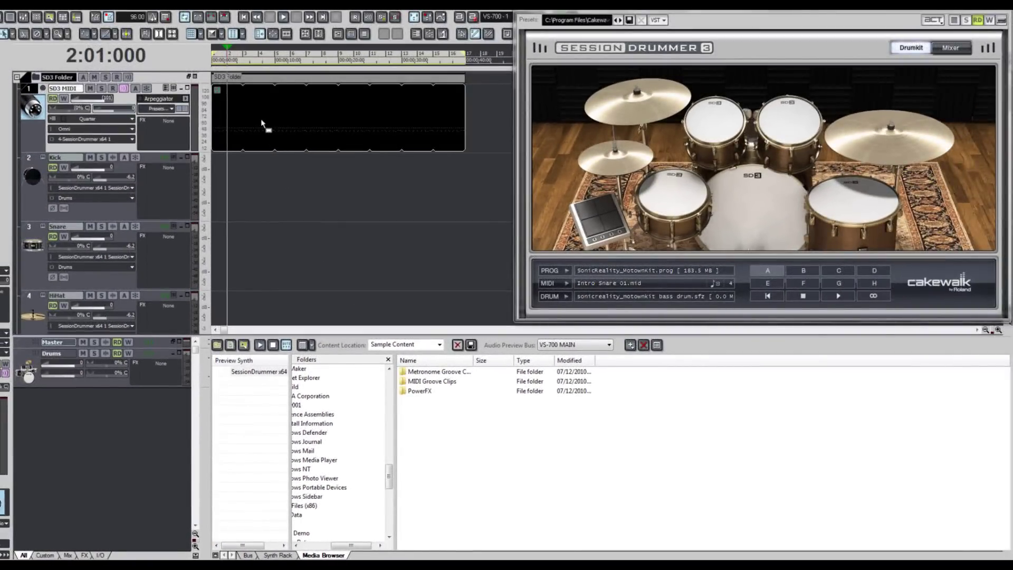
double_click(261, 118)
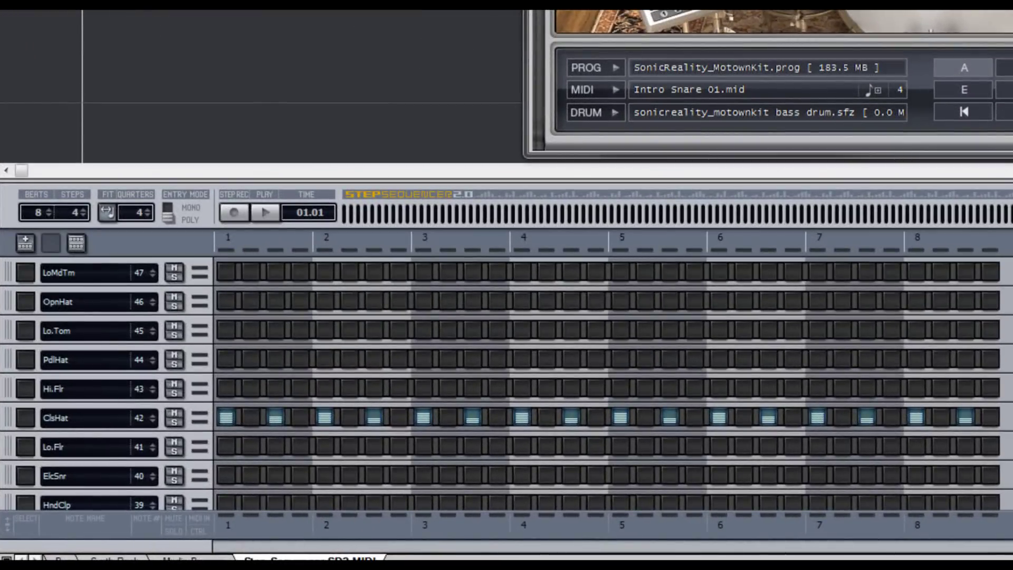
scroll(607, 454, "down", 3)
scroll(607, 385, "down", 1)
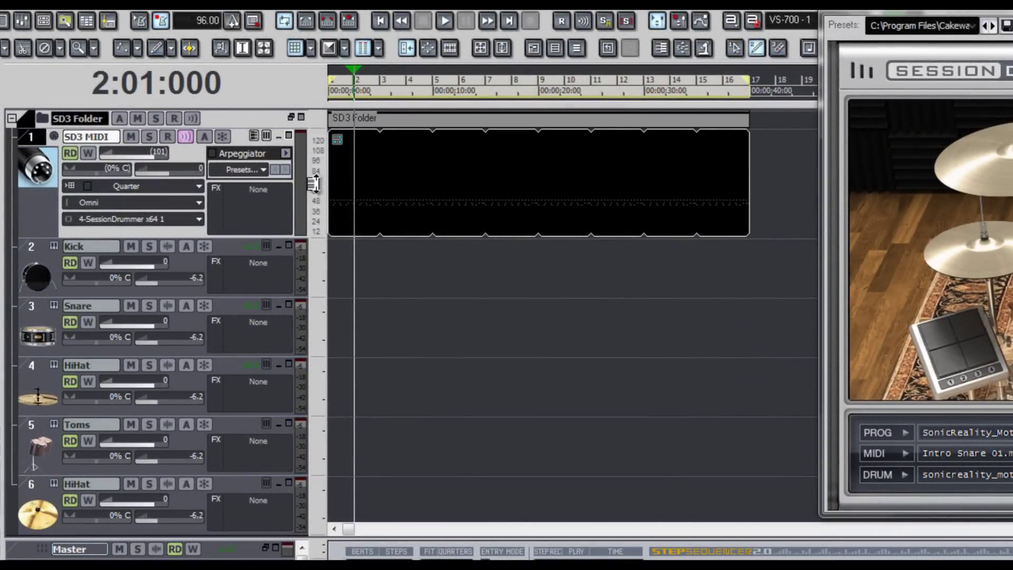
Show the layers of the SD3 MIDI track, insert a second layer and fit the clip display to its content.
right_click(314, 183)
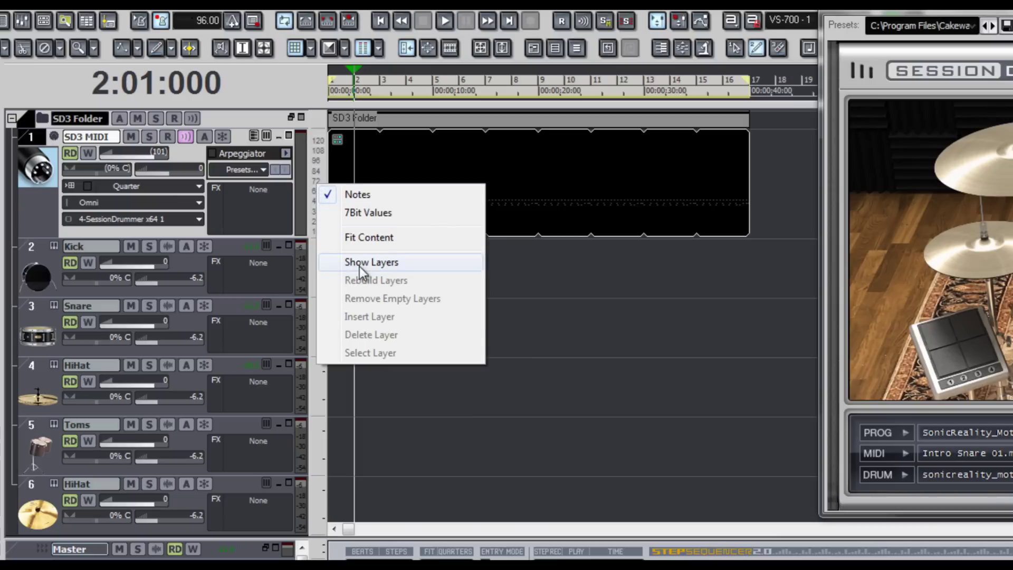
left_click(360, 267)
right_click(319, 193)
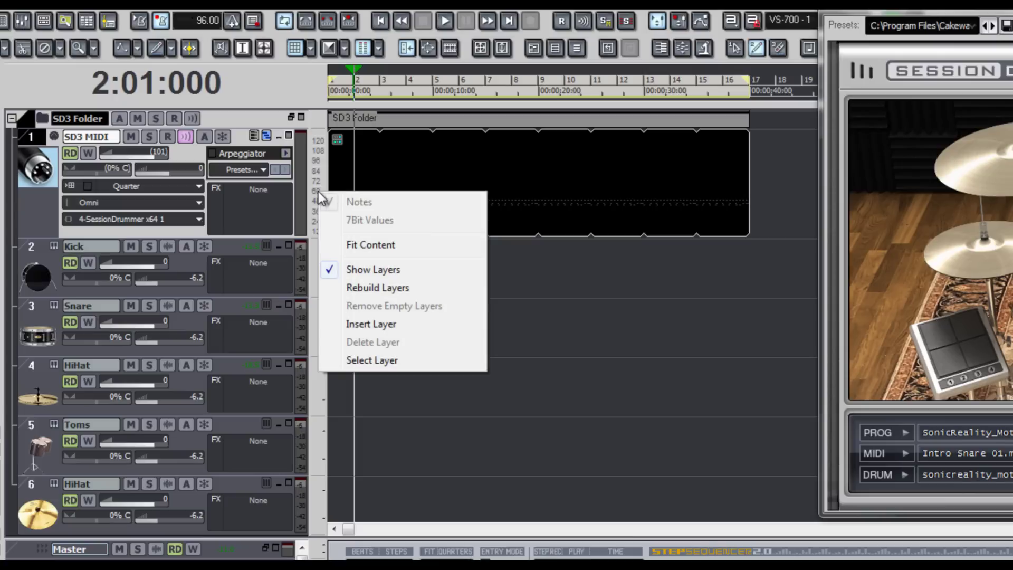
left_click(385, 320)
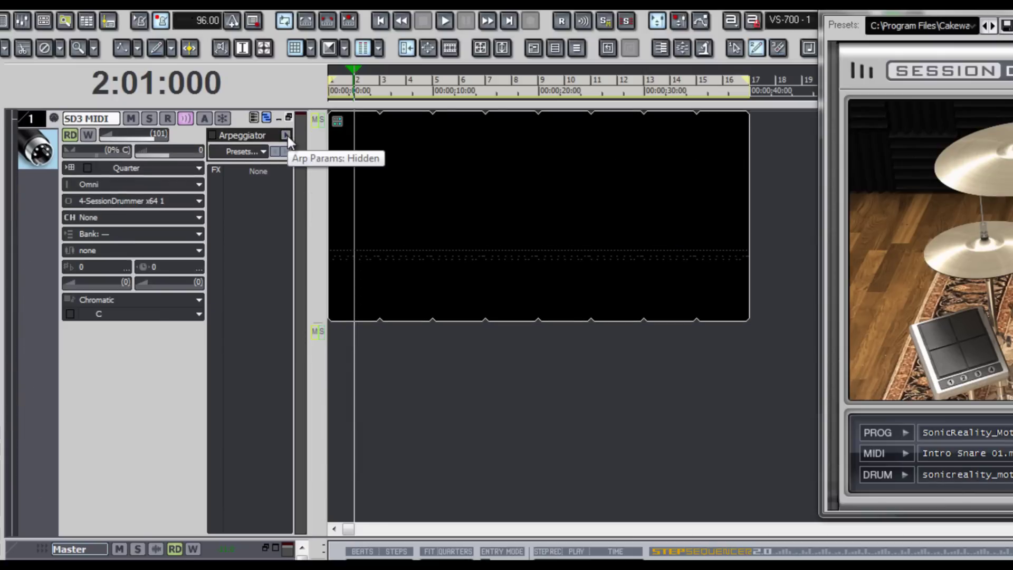
right_click(316, 193)
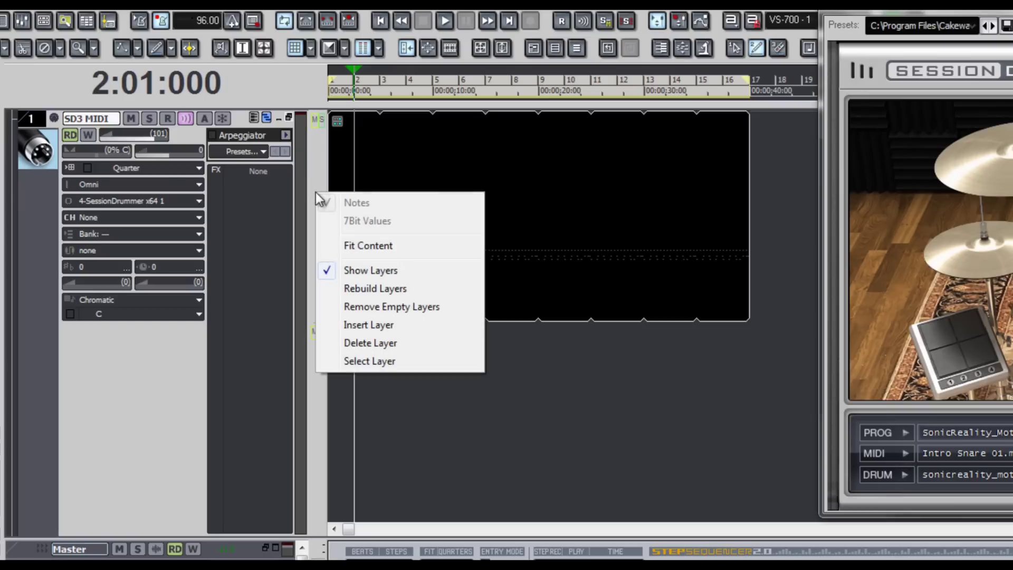
left_click(360, 244)
Create a new empty step pattern at measure 3 of the SD3 MIDI track and select its LoMdTm row.
left_click(354, 362)
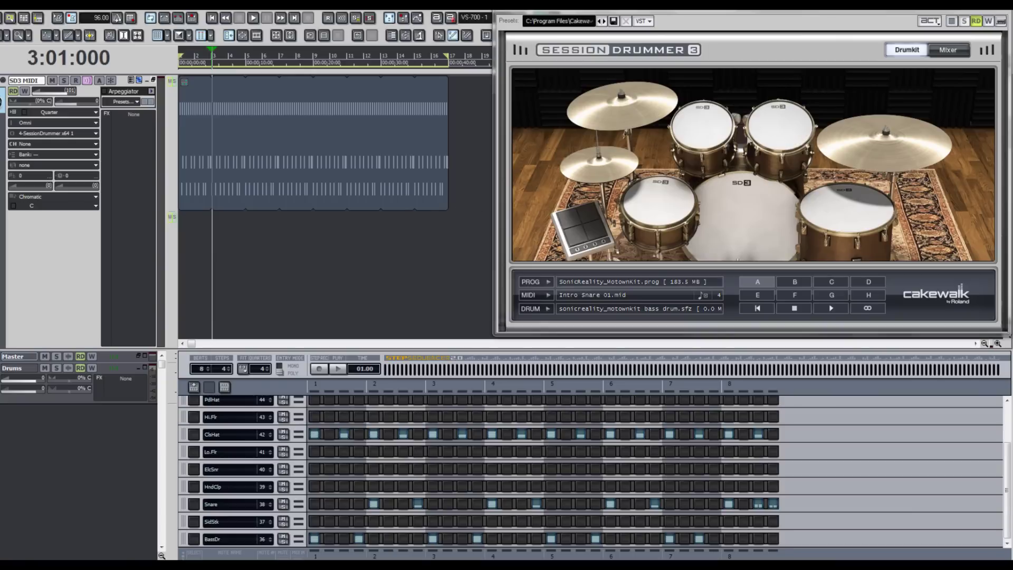
left_click(952, 22)
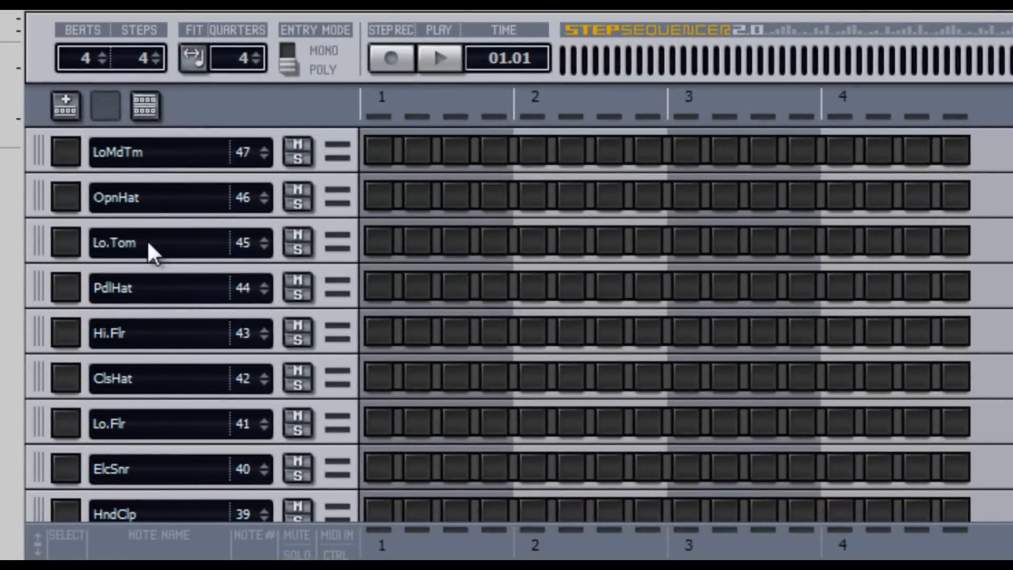
left_click(172, 302)
left_click(166, 268)
left_click(144, 156)
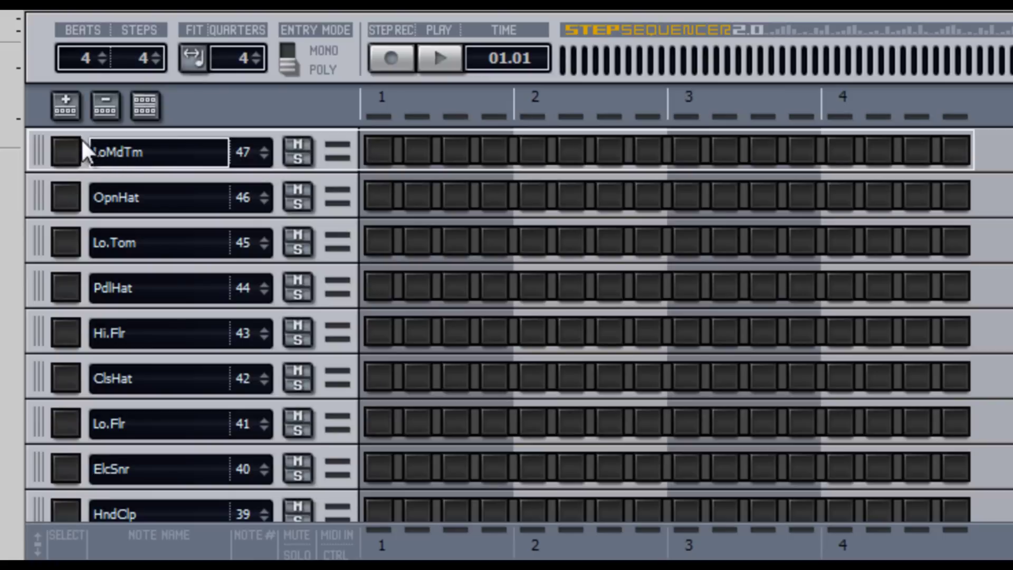
Add two rows above LoMdTm and place a Crash1 hit on the first step of beat 1.
left_click(64, 108)
left_click(63, 107)
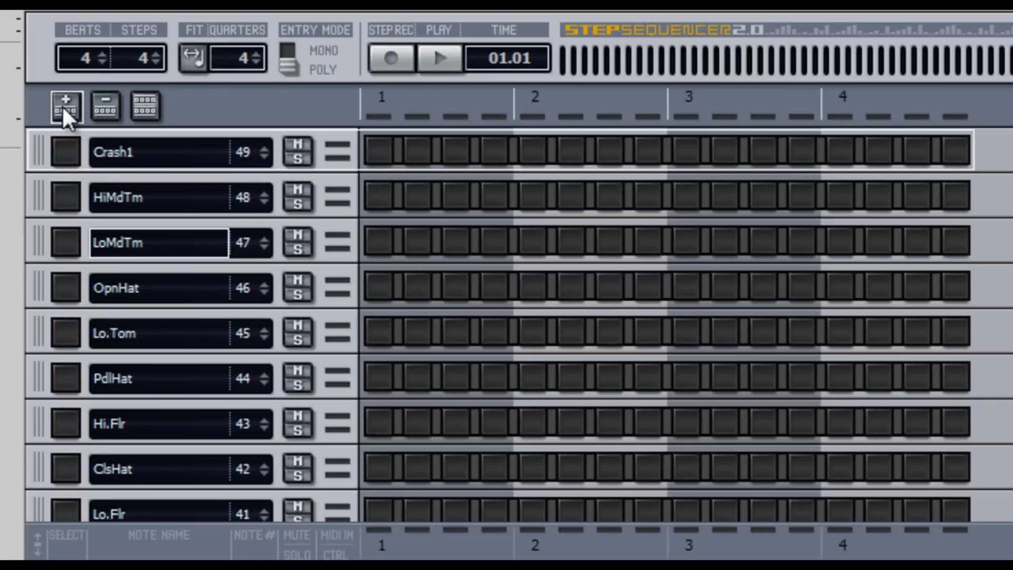
left_click(130, 159)
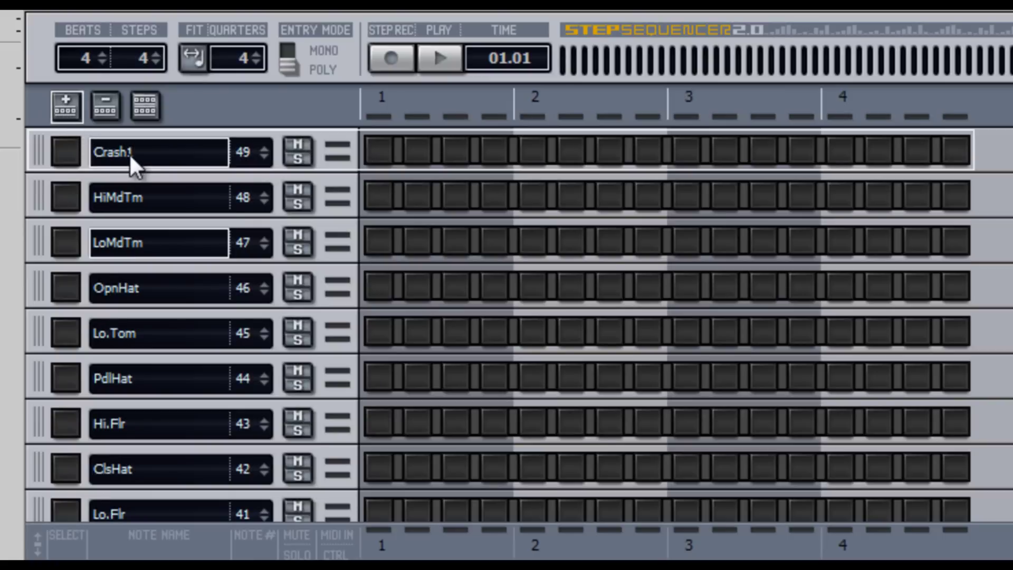
left_click(376, 149)
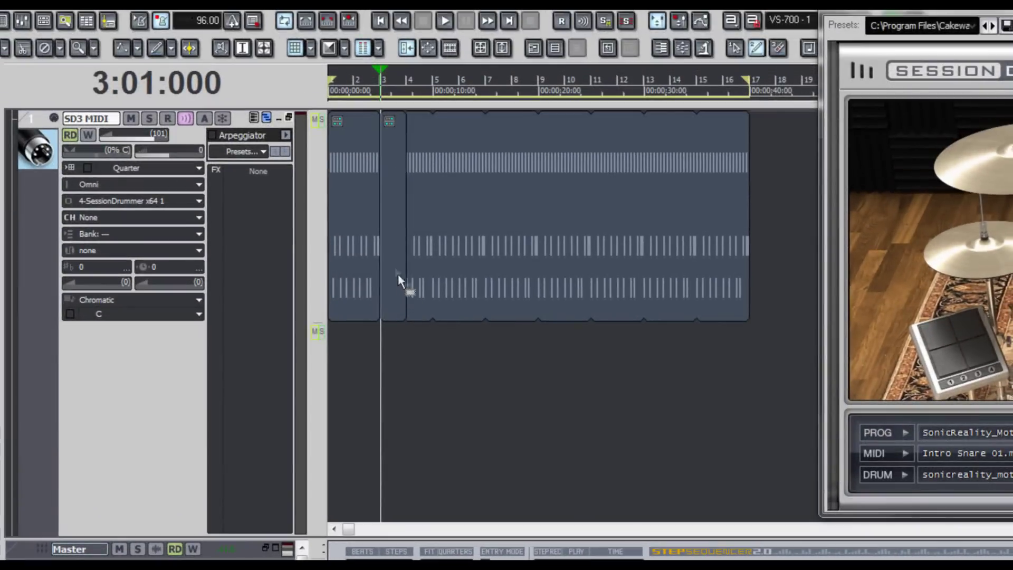
Move the crash clip onto the second layer at measure 1 and copy it to measures 5, 9 and 13.
left_click_drag(392, 262, 372, 325)
left_click_drag(354, 400, 343, 401)
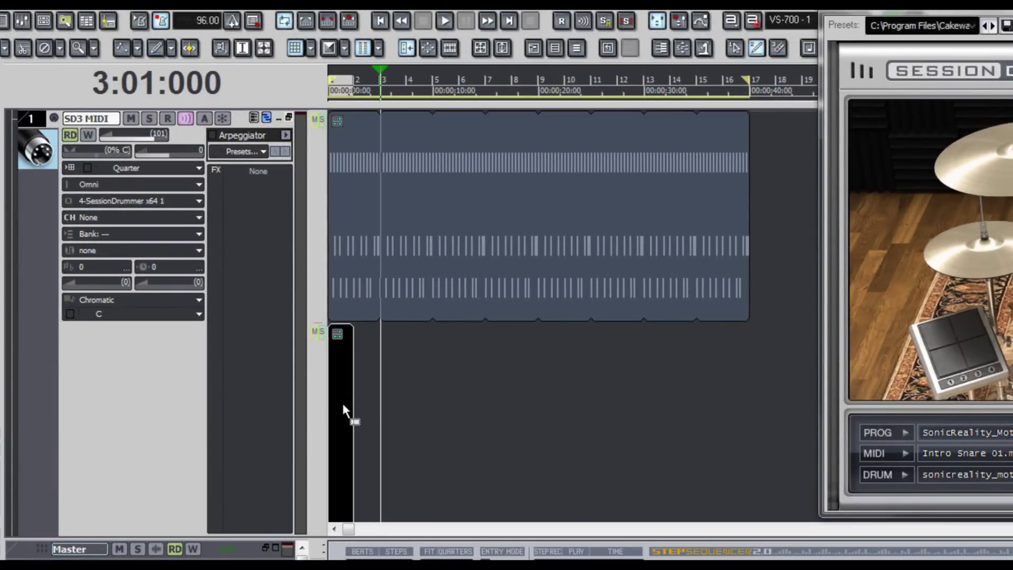
left_click_drag(343, 403, 661, 401)
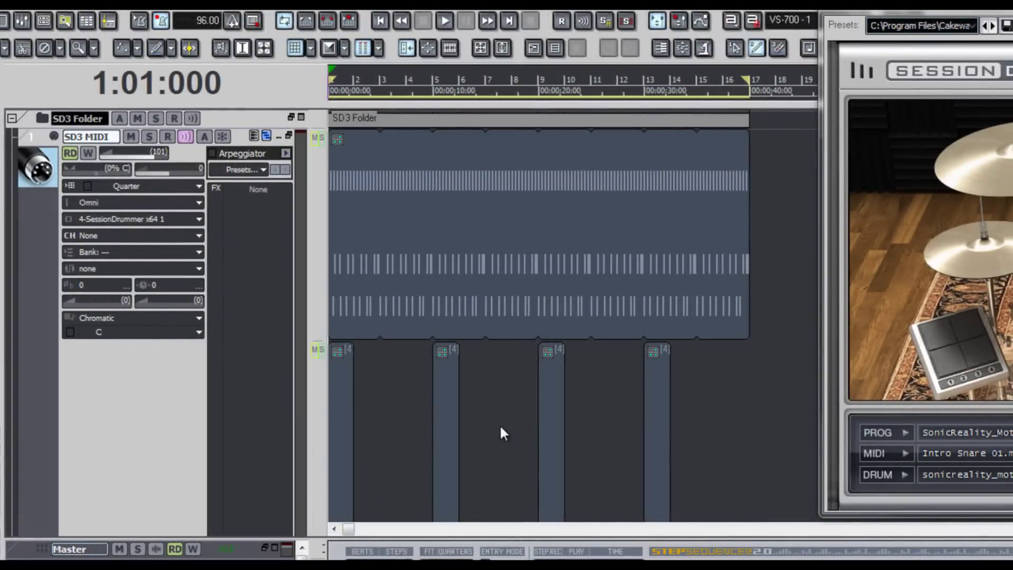
Insert a third layer in the SD3 MIDI track and create a new empty step pattern at measure 9.
left_click_drag(501, 428, 348, 378)
right_click(322, 380)
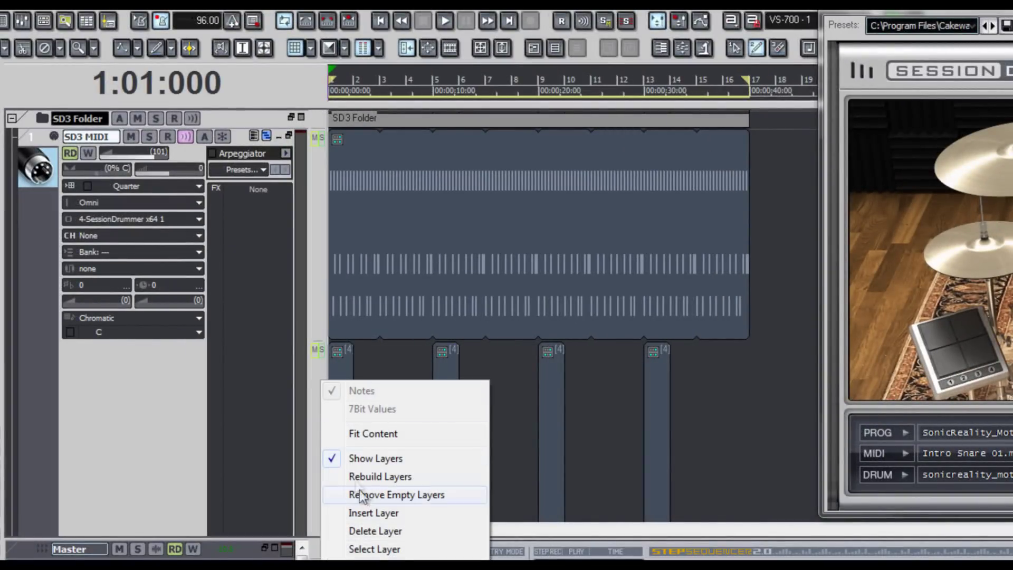
left_click(371, 512)
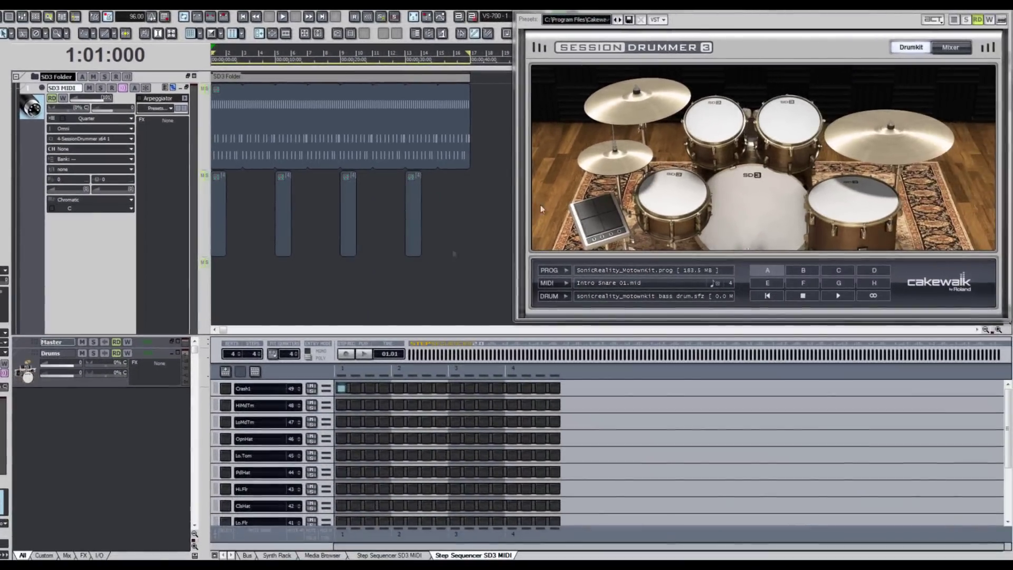
left_click(341, 63)
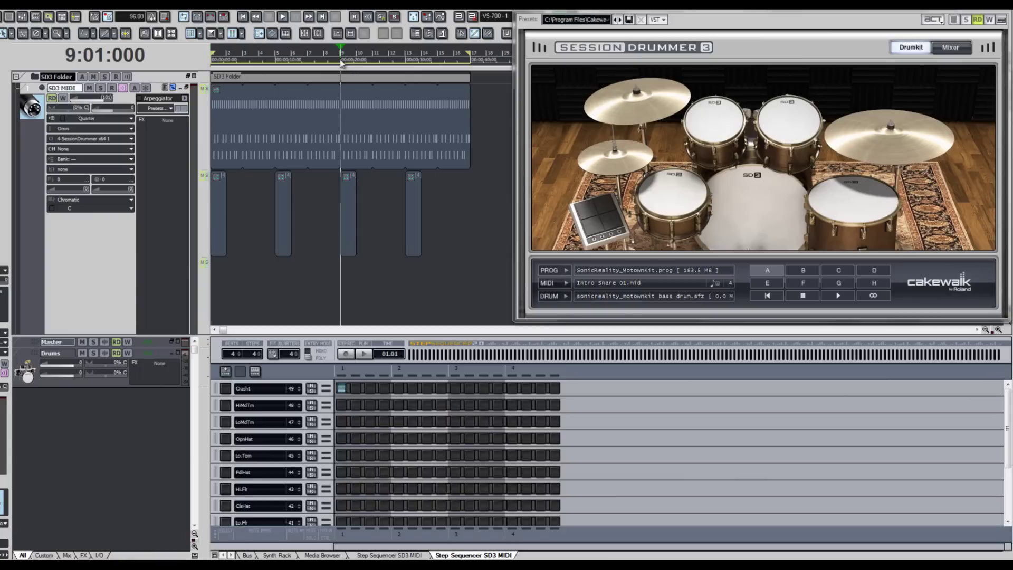
left_click(953, 21)
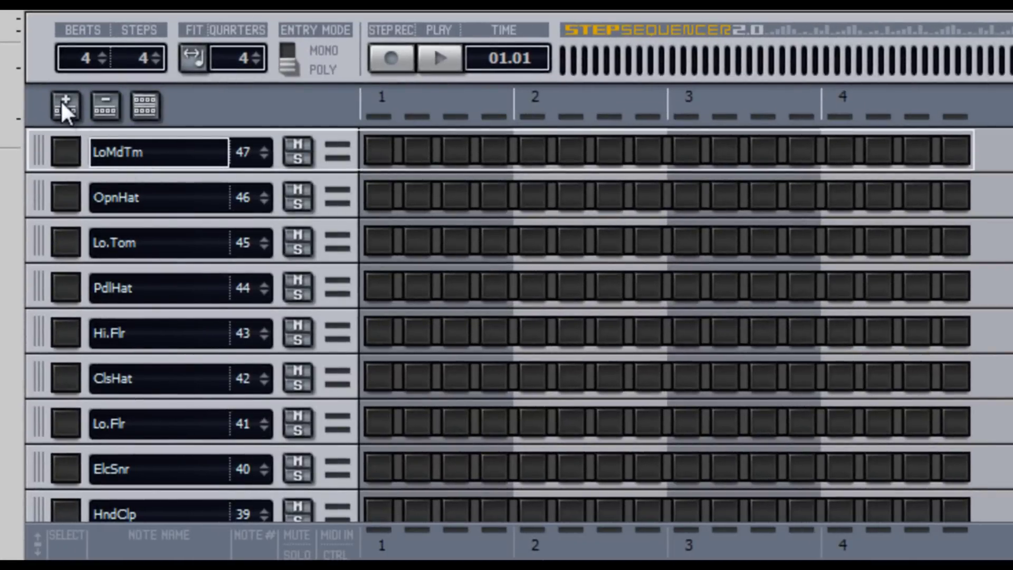
Add six rows above LoMdTm, up to RdBell, and select the RdCym2 row.
left_click(63, 103)
left_click(62, 103)
left_click(62, 104)
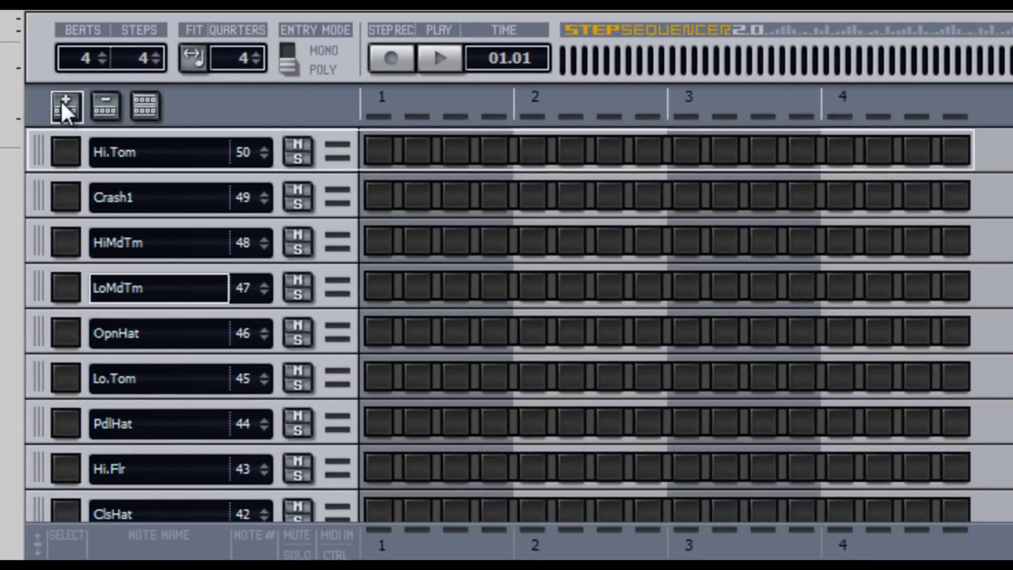
left_click(64, 104)
left_click(64, 104)
left_click(64, 104)
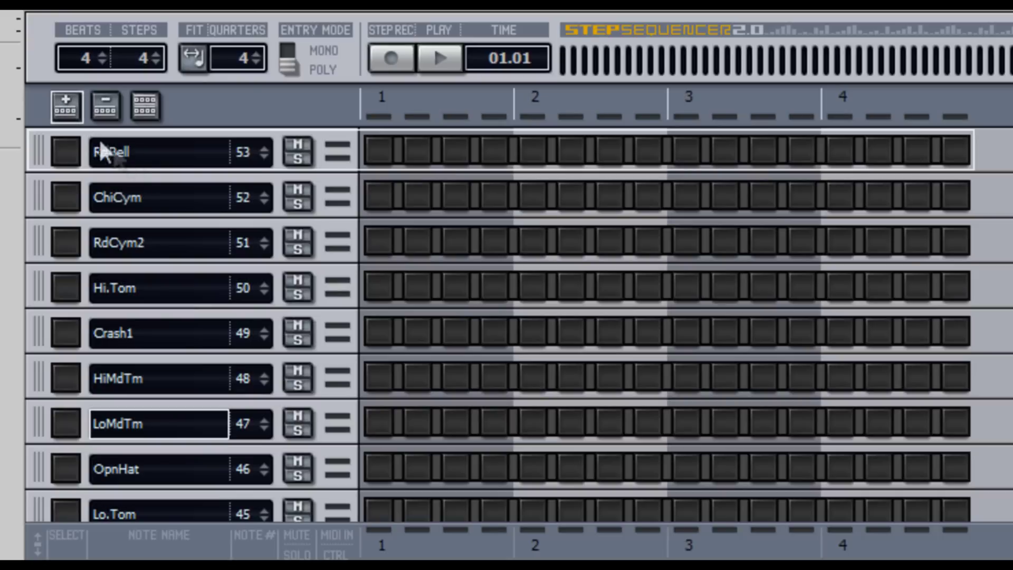
left_click(156, 242)
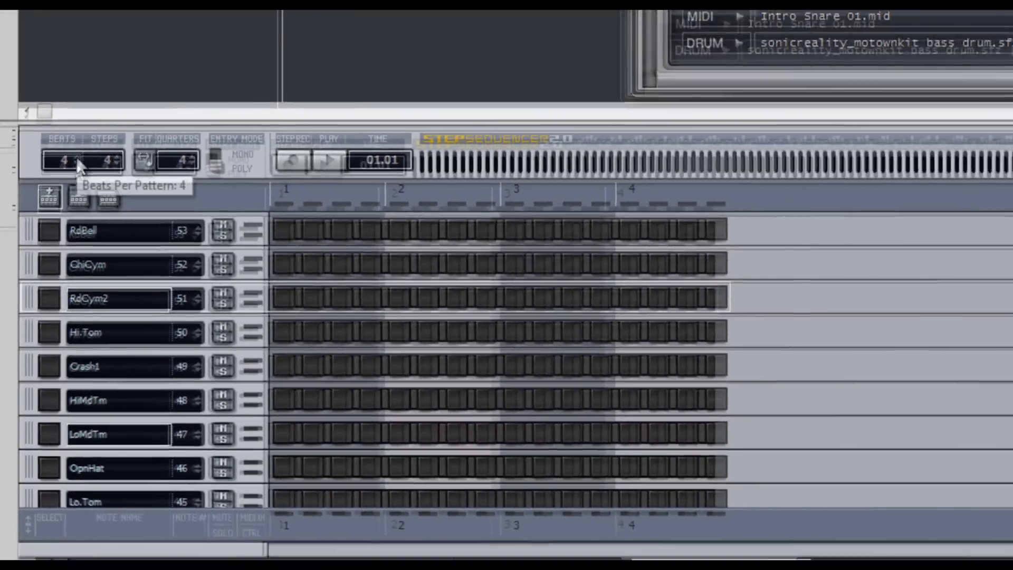
Set the new pattern's length to 8 beats.
left_click(77, 158)
left_click(77, 158)
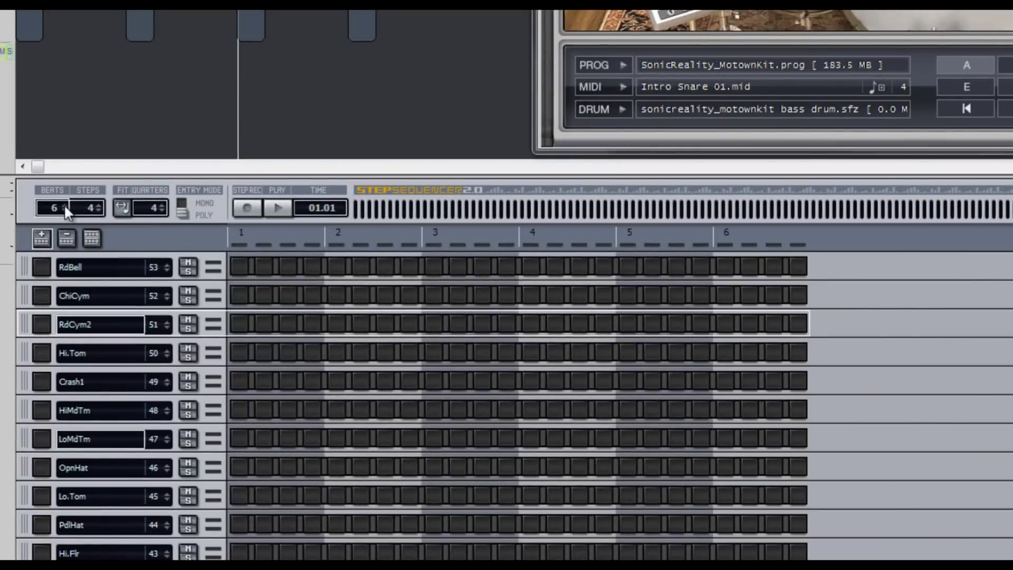
left_click(77, 159)
left_click(77, 159)
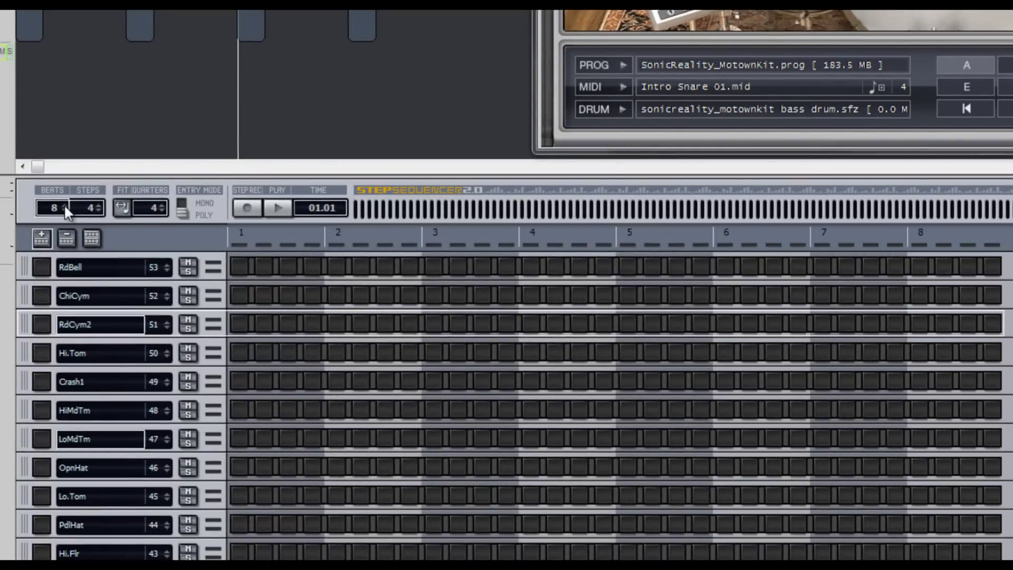
Fill every 2nd step of the RdCym2 row.
right_click(103, 321)
mouse_move(222, 525)
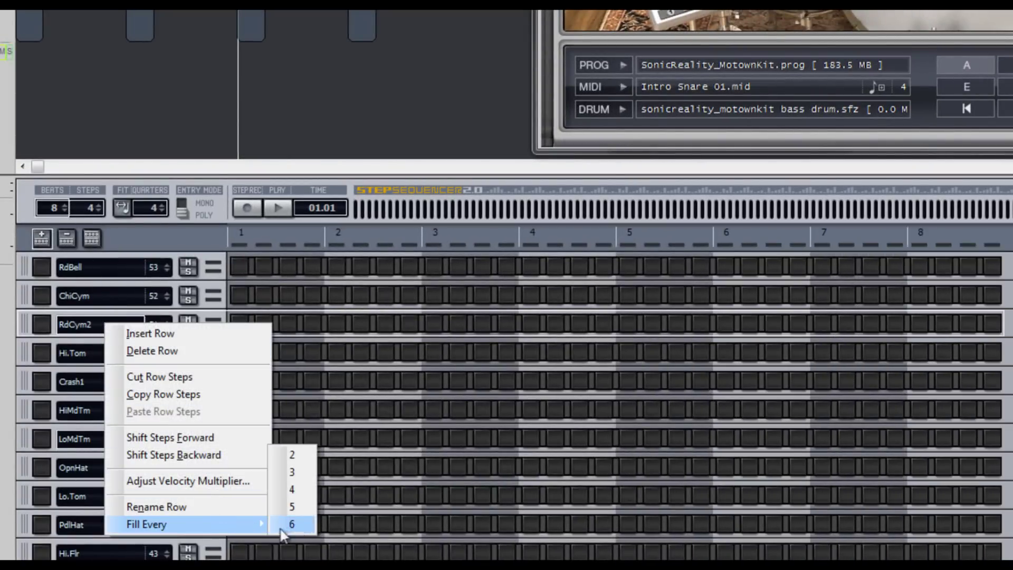
left_click(305, 457)
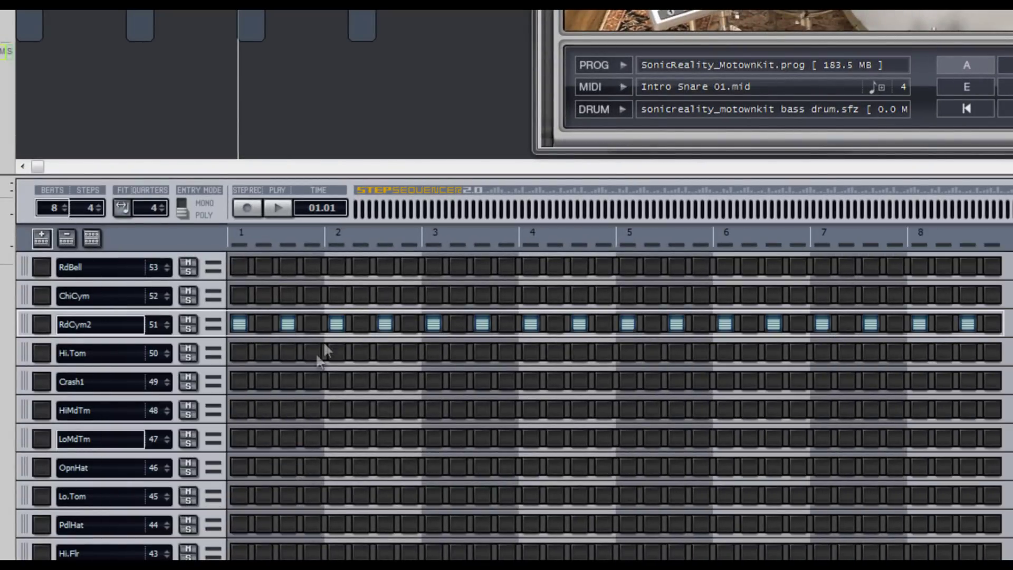
Replace the RdCym2 hits on the first step of beats 2, 4, 6 and 8 with RdBell hits.
left_click(335, 266)
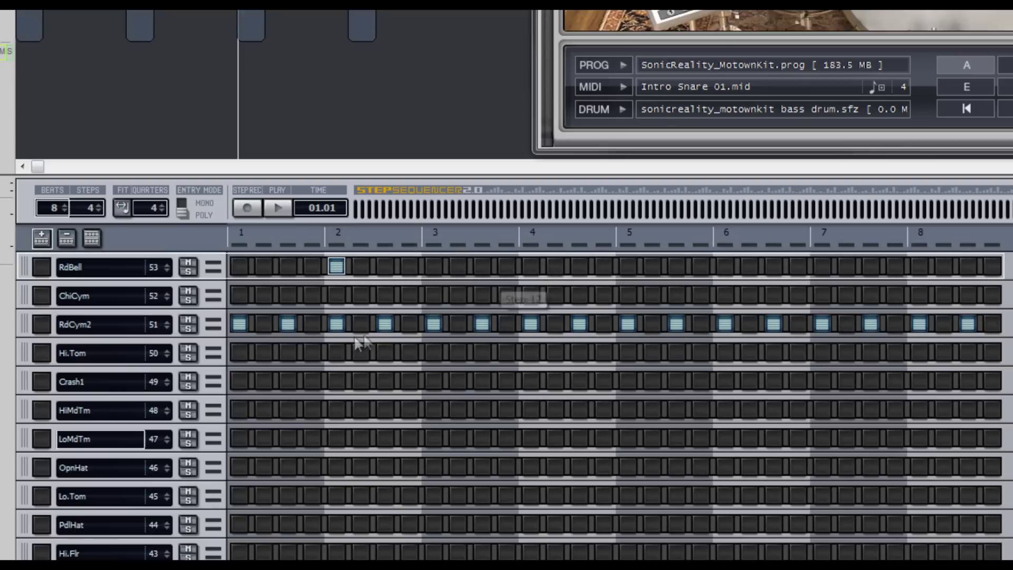
left_click(340, 324)
left_click(530, 319)
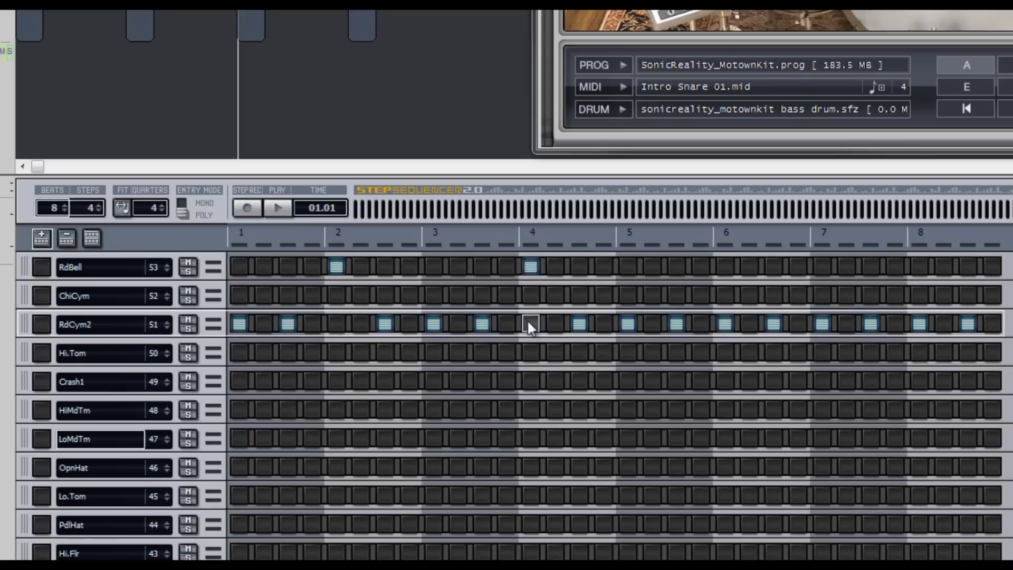
left_click(726, 266)
left_click(726, 323)
left_click(920, 267)
left_click(920, 322)
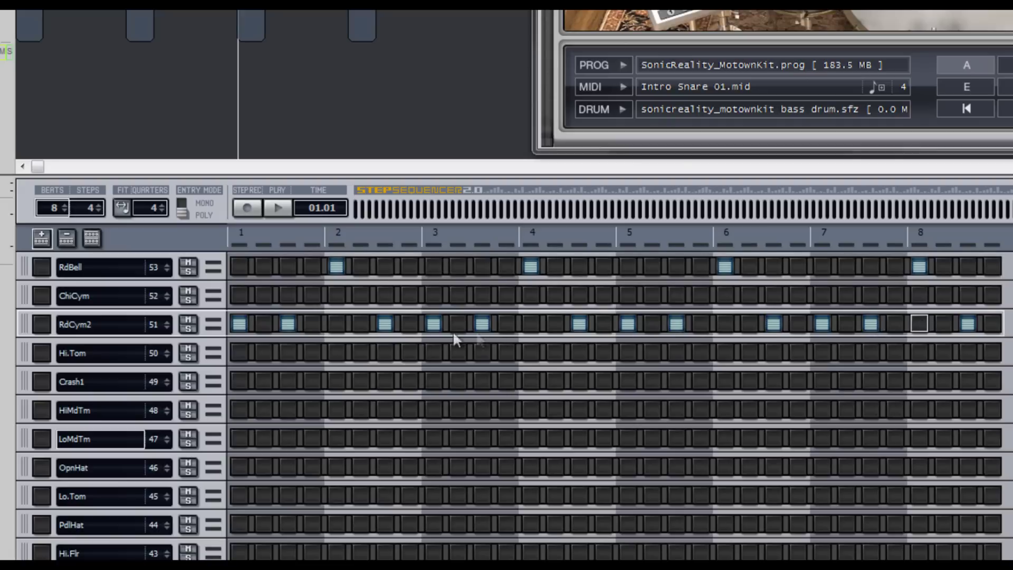
Add RdCym2 hits on the fourth step of beats 1, 2 and 6 and the second step of beats 4 and 8.
left_click(312, 323)
left_click(408, 322)
left_click(553, 326)
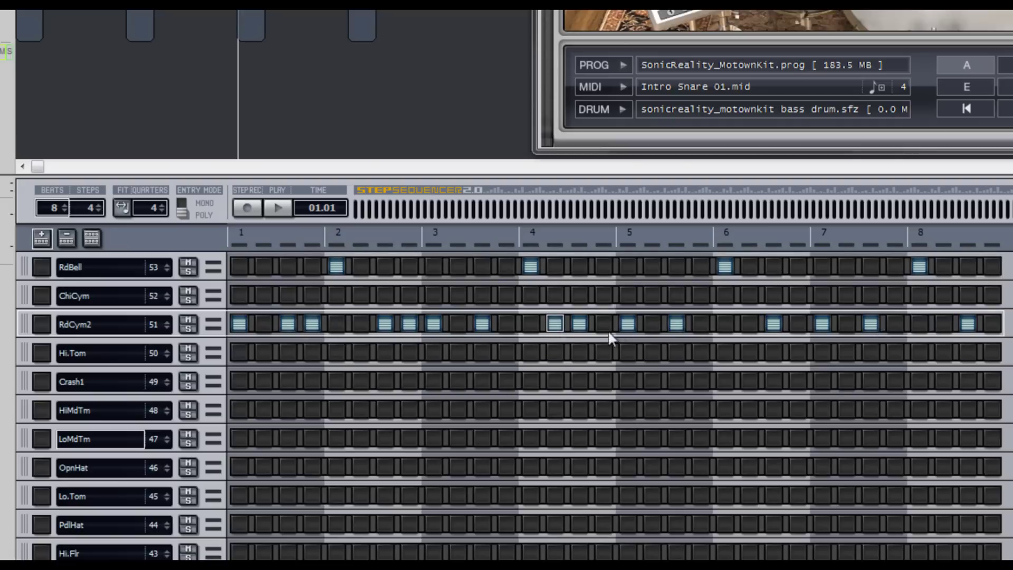
left_click(798, 324)
left_click(946, 330)
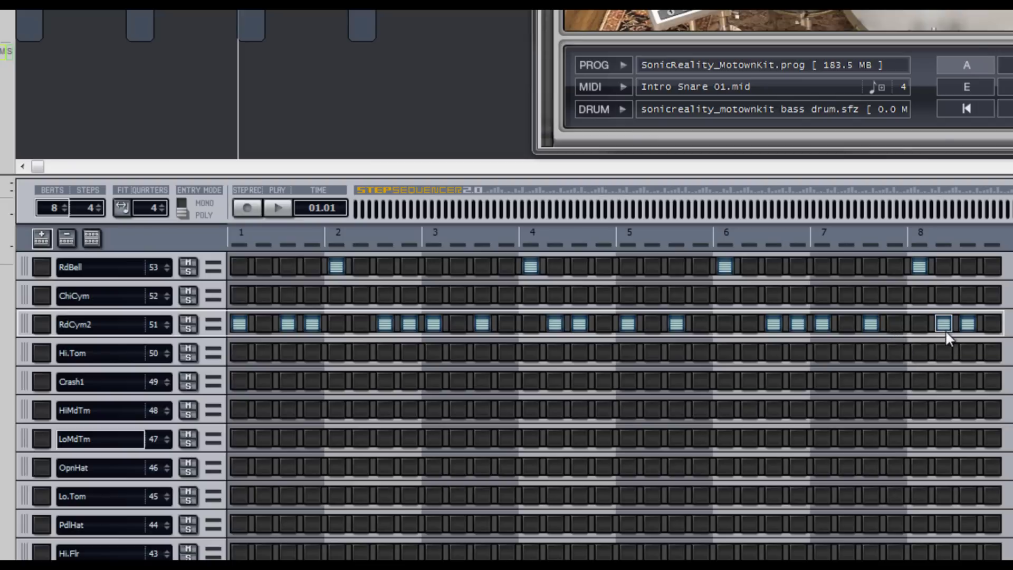
Expand the RdCym2 row's velocities and lower the hits at 1.3, 2.4, 4.2 and 6.4 to about 50–60 and 8.2 to about 75.
left_click(41, 325)
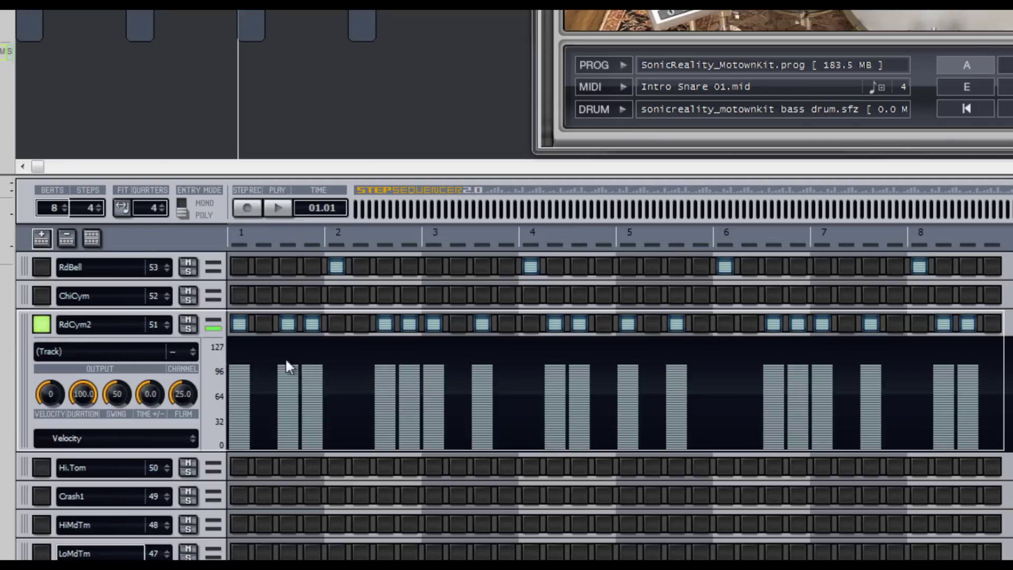
left_click(286, 409)
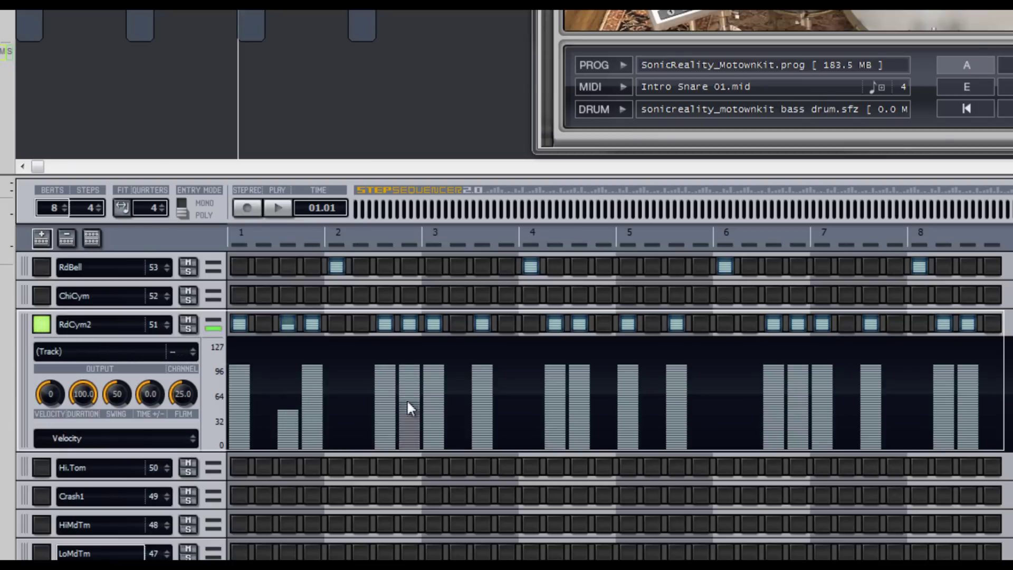
left_click(409, 401)
left_click(555, 411)
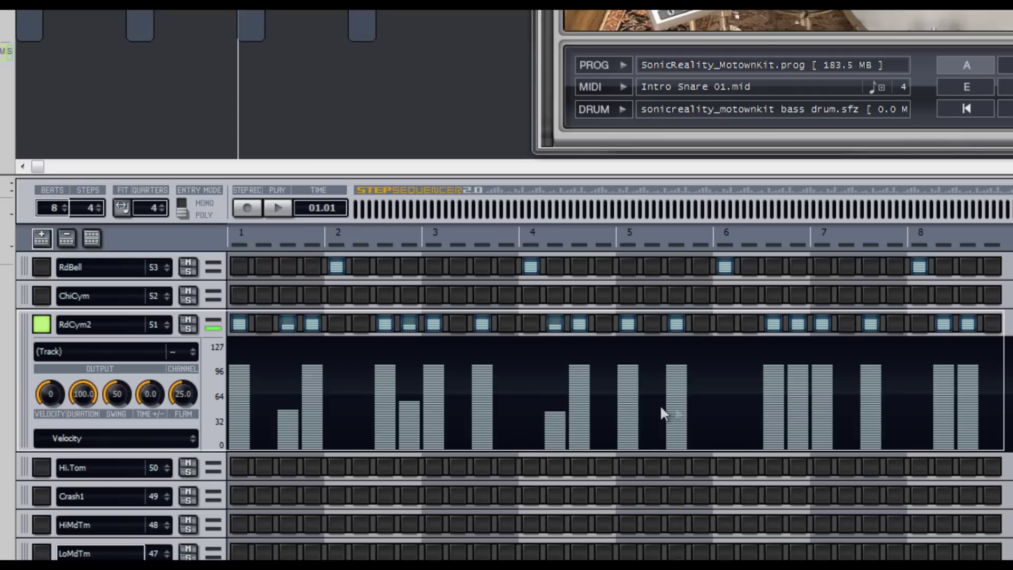
left_click(797, 410)
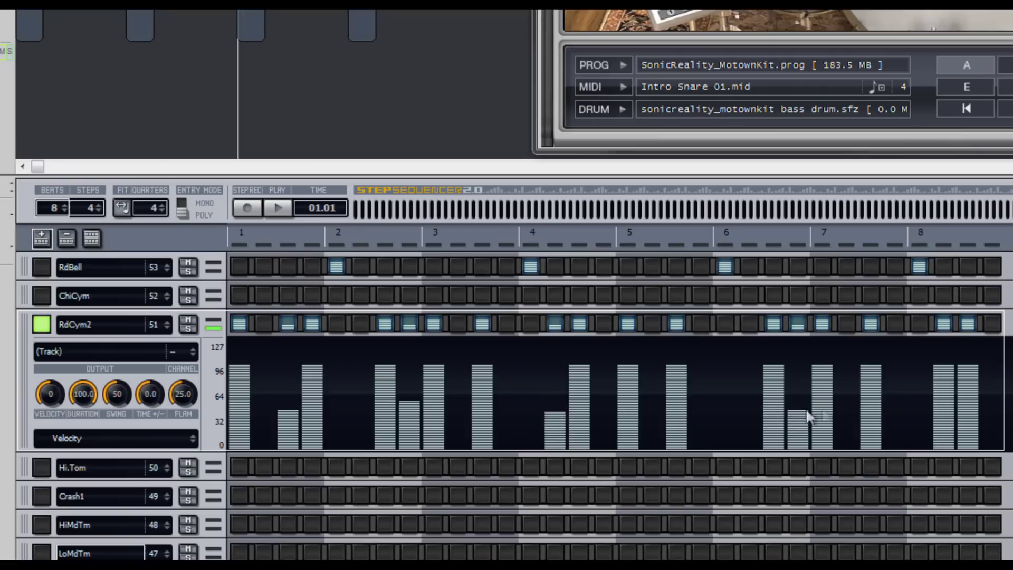
left_click(944, 391)
Slightly lower the RdCym2 velocities at 1.4, 2.3, 4.3, 5.1, 6.3 and 7.1, and audition the ride pattern.
left_click(821, 373)
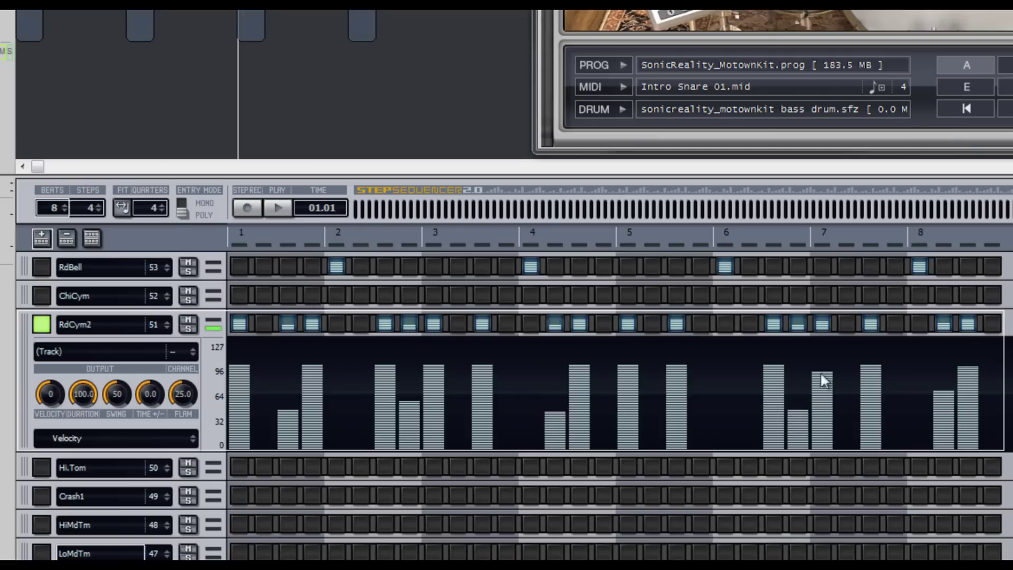
left_click(627, 373)
left_click(578, 377)
left_click(384, 374)
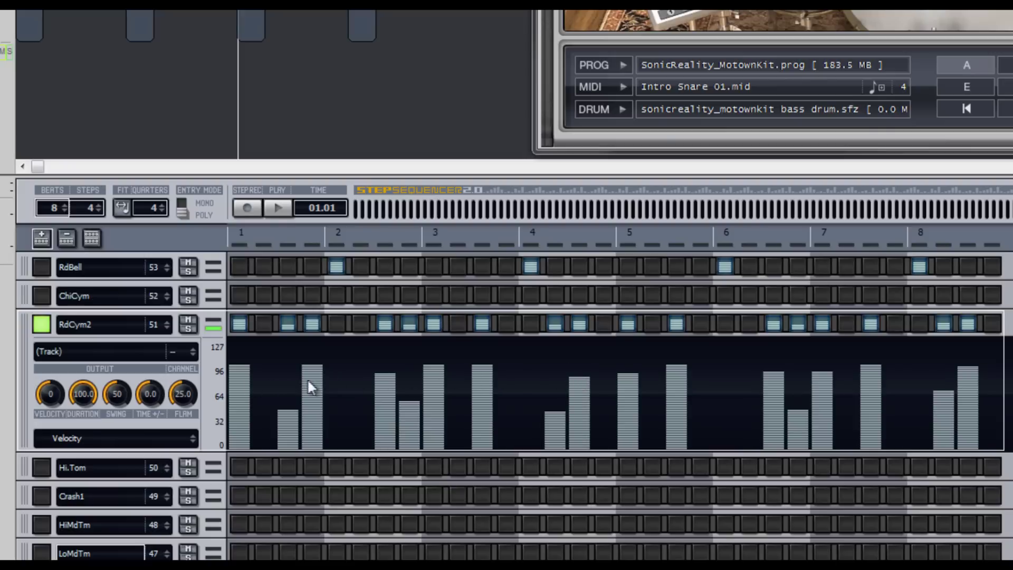
left_click(312, 376)
left_click(278, 207)
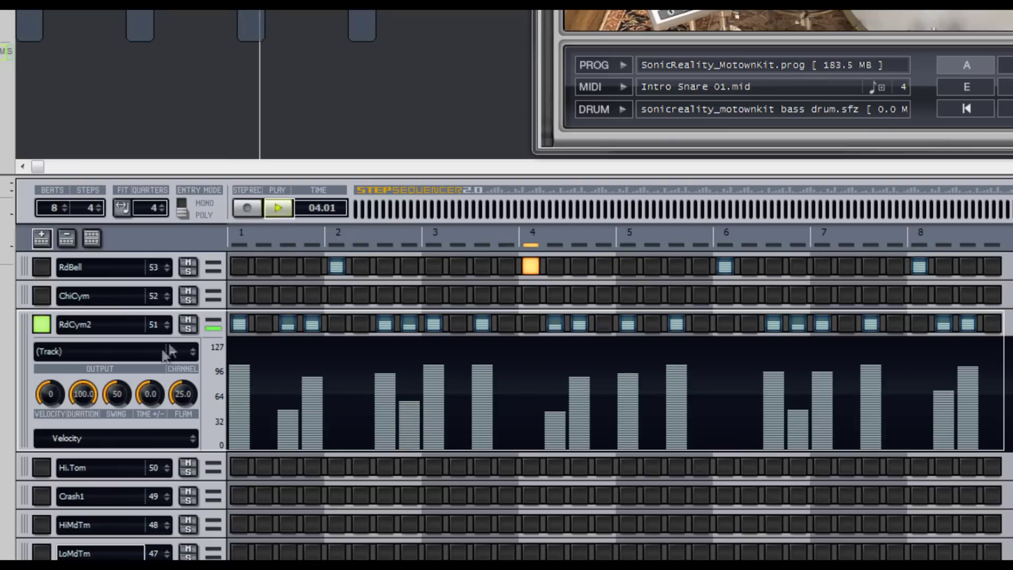
left_click_drag(118, 395, 119, 397)
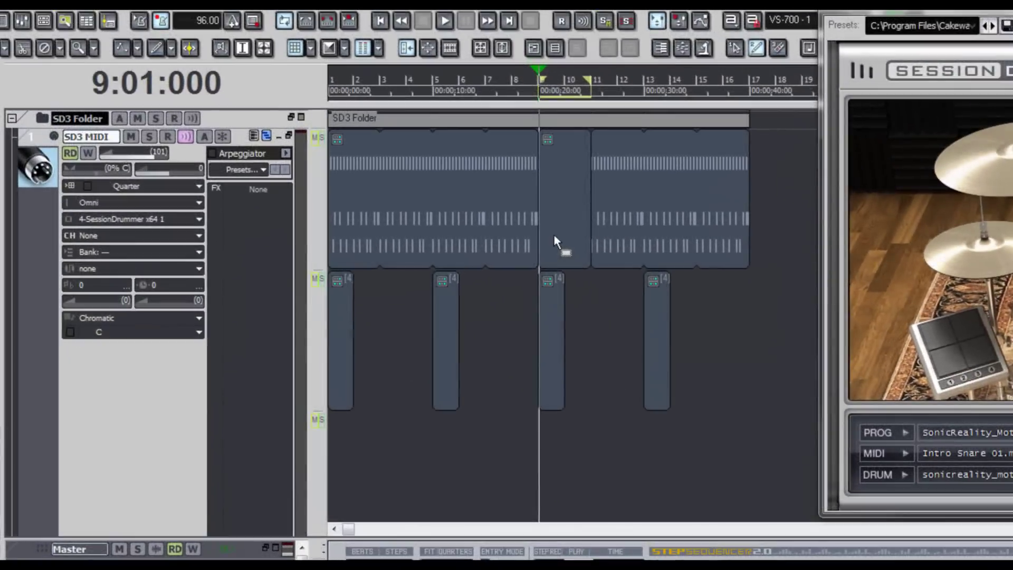
Move the ride clip at measure 9 down to the third layer and extend it to measure 13.
left_click(557, 240)
left_click_drag(568, 332, 555, 445)
left_click_drag(591, 479, 644, 479)
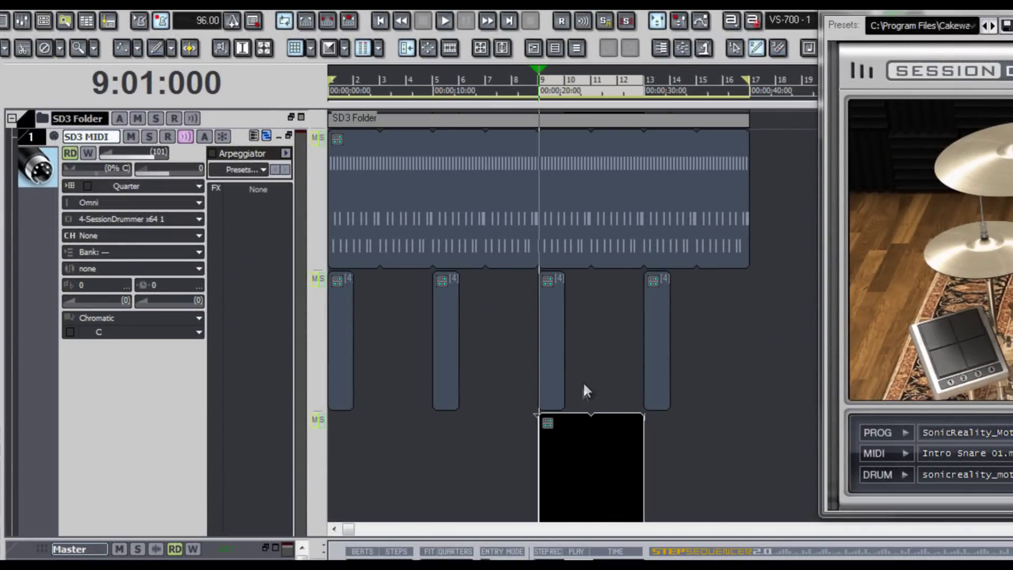
Play the arrangement from measure 9 to hear the ride layered over the main pattern, and deselect the clip.
key("space")
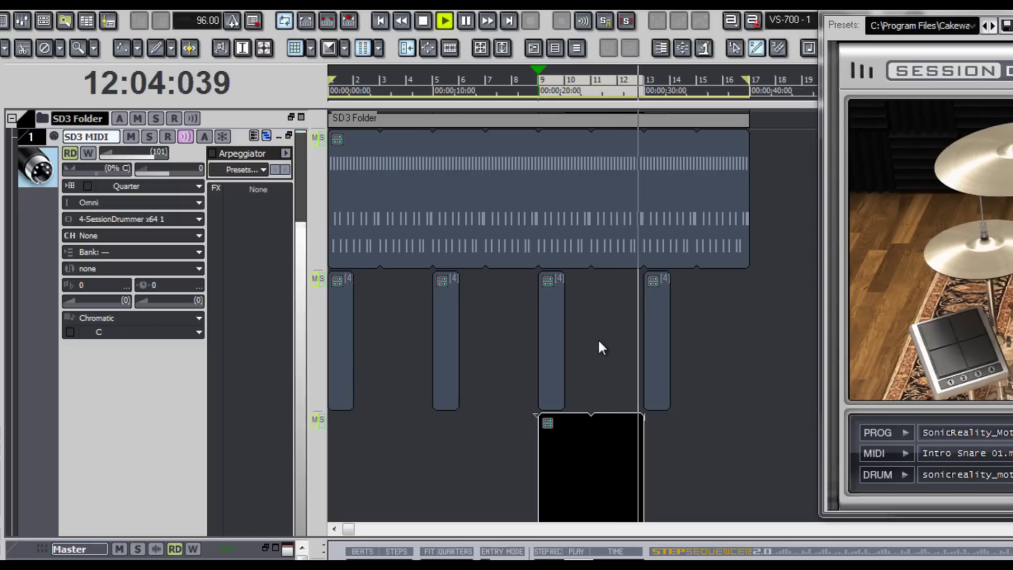
key("space")
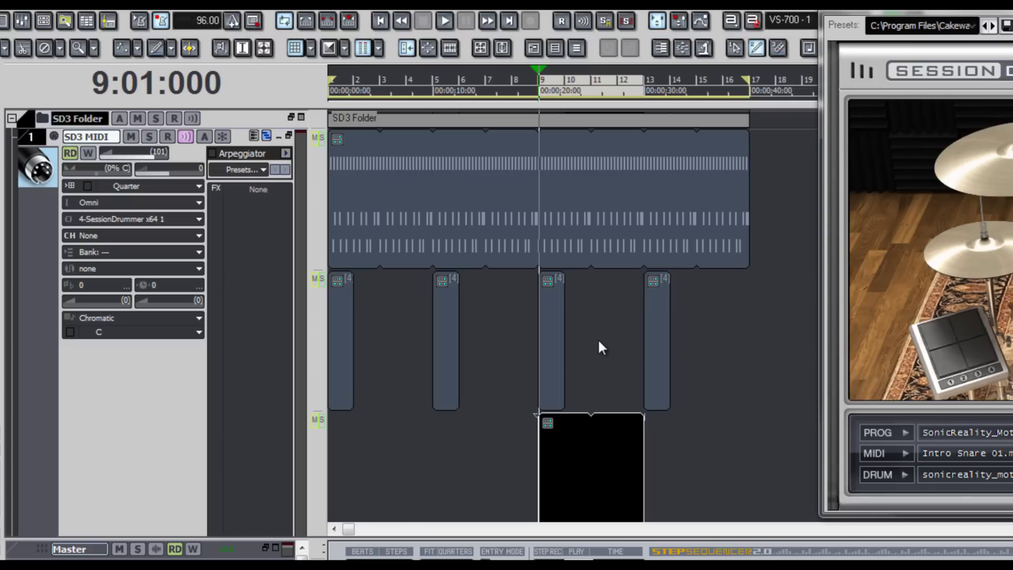
left_click(598, 337)
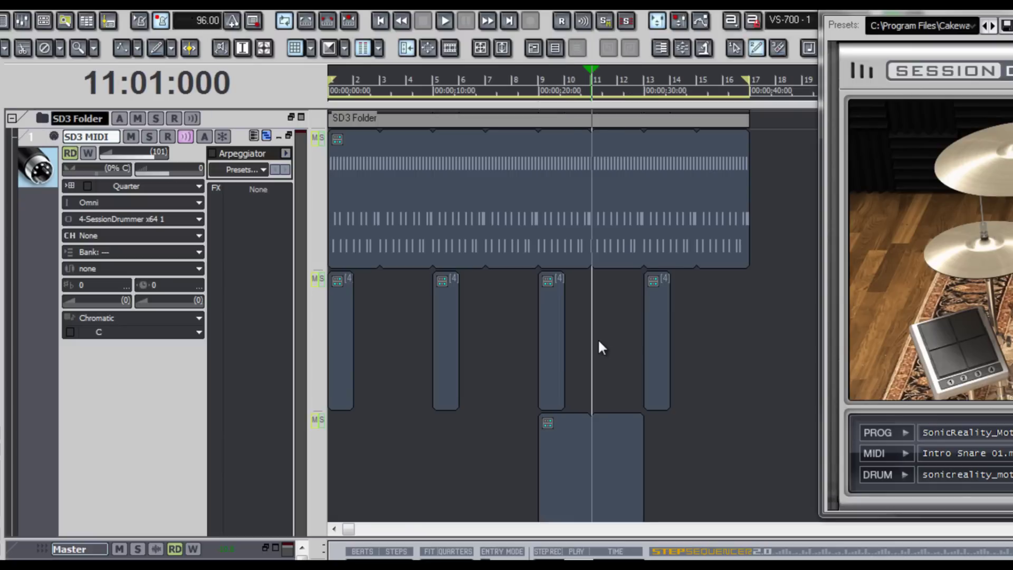
Shorten the main pattern clip to end at measure 9 and place a linked copy of it from measure 9.
left_click_drag(745, 240, 538, 241)
left_click(396, 245)
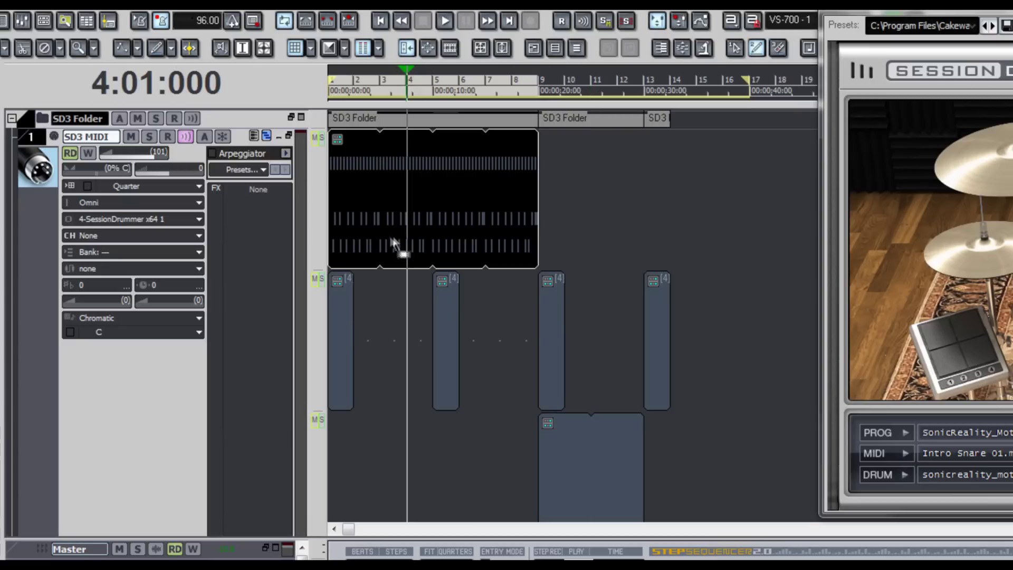
mouse_move(359, 239)
left_mouse_down()
mouse_move(588, 244)
mouse_move(582, 239)
left_mouse_up()
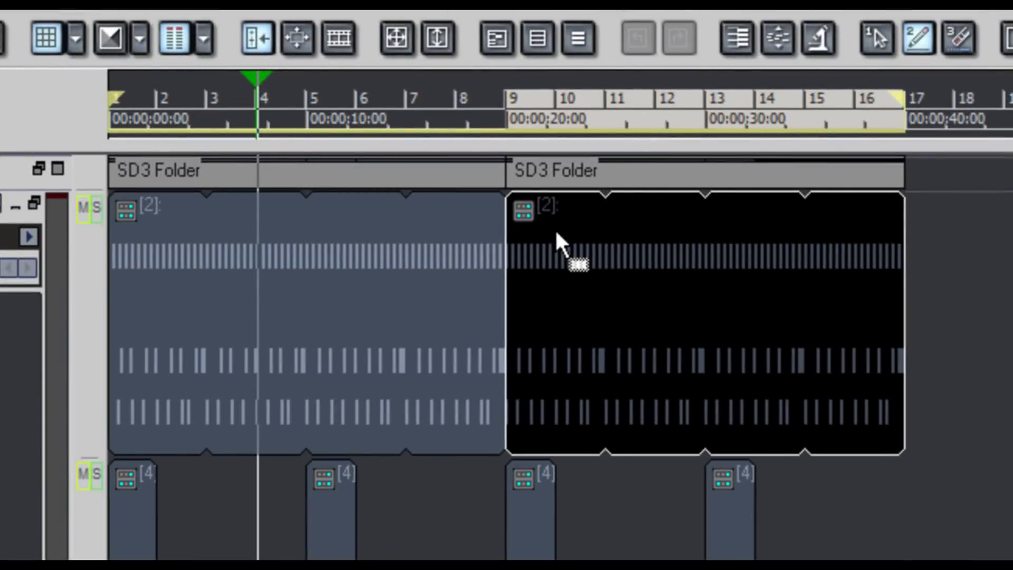
Unlink the main pattern copy at measure 9 from the original clip.
left_click(320, 314)
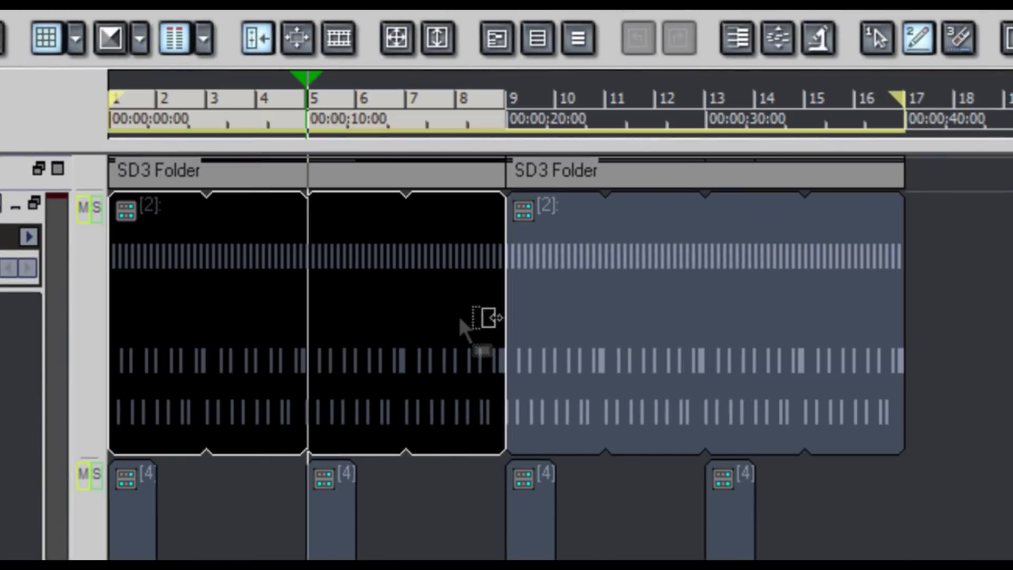
left_click(658, 319)
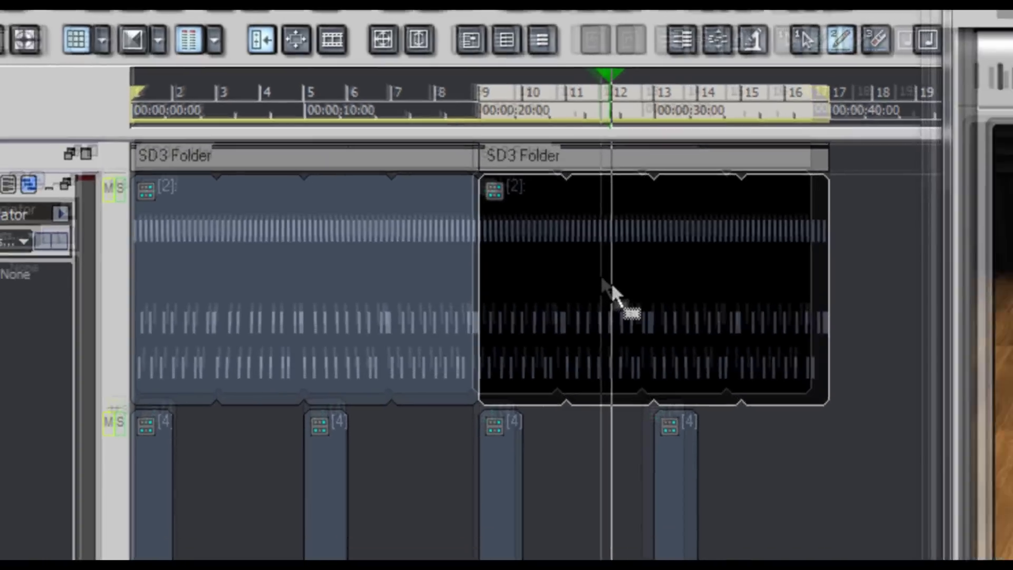
right_click(656, 314)
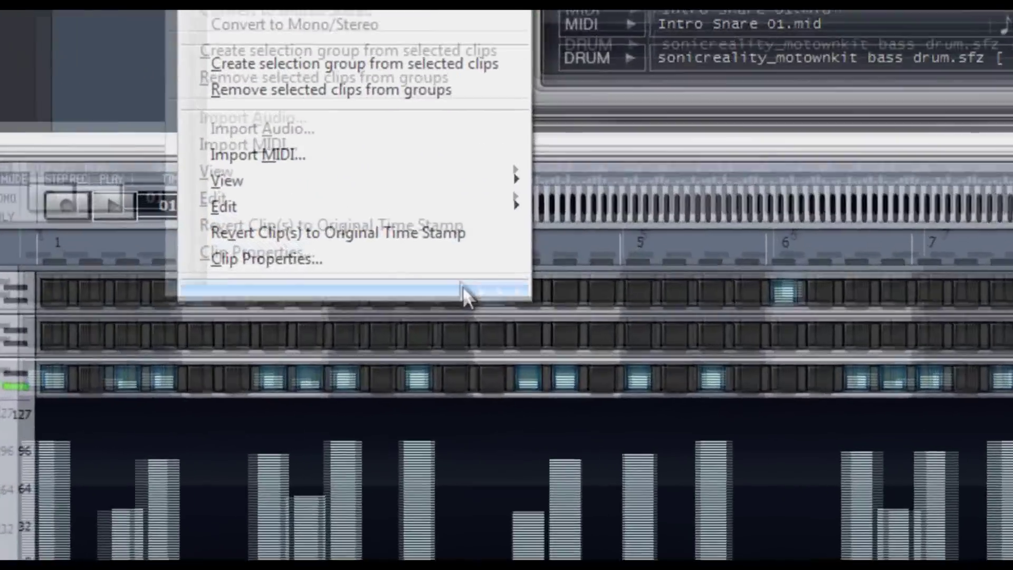
mouse_move(517, 394)
left_click(670, 362)
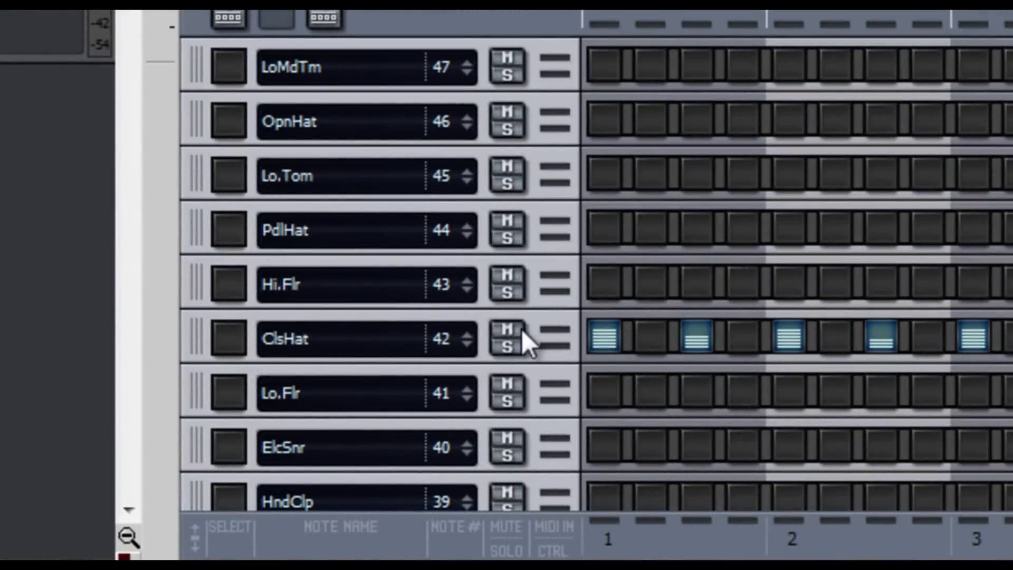
Mute the ClsHat row in the copied pattern and play the arrangement from measure 9.
left_click(517, 333)
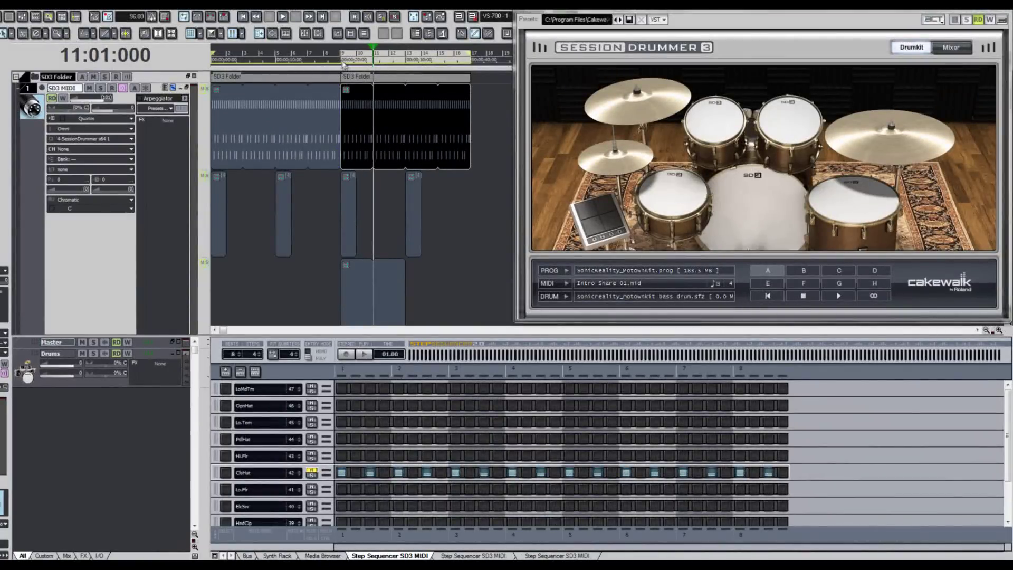
left_click(340, 56)
key("space")
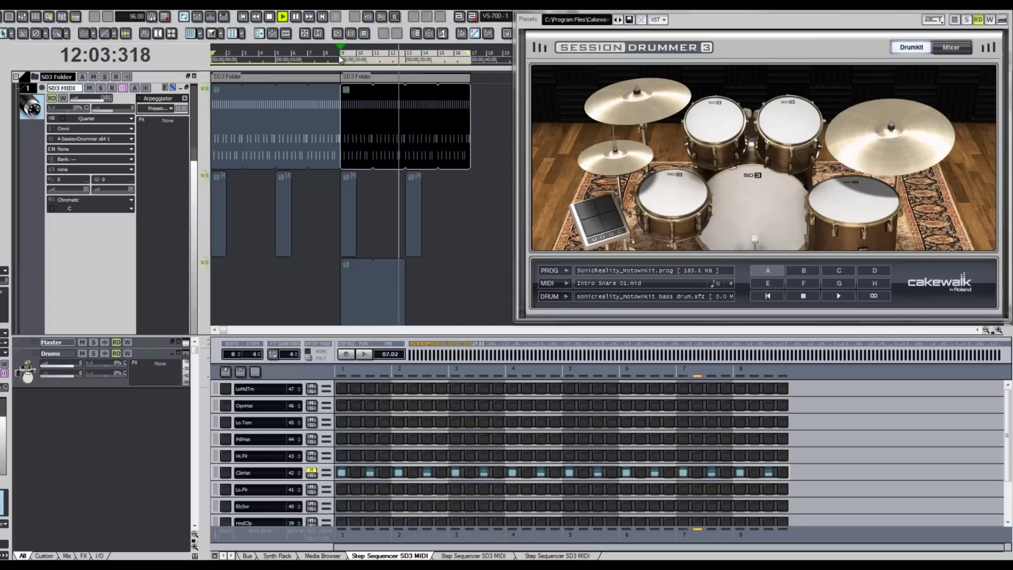
key("space")
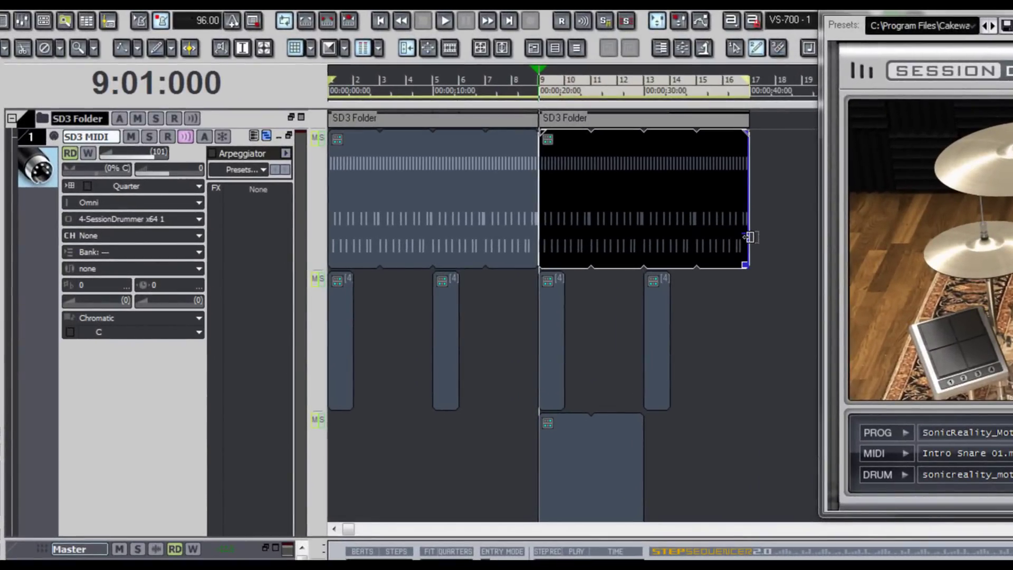
Shorten the main-pattern clip at measure 9 to end at measure 13, and place a linked copy of the first clip from measure 13.
left_click_drag(687, 210, 595, 210)
left_click_drag(648, 228, 643, 229)
left_click(420, 218)
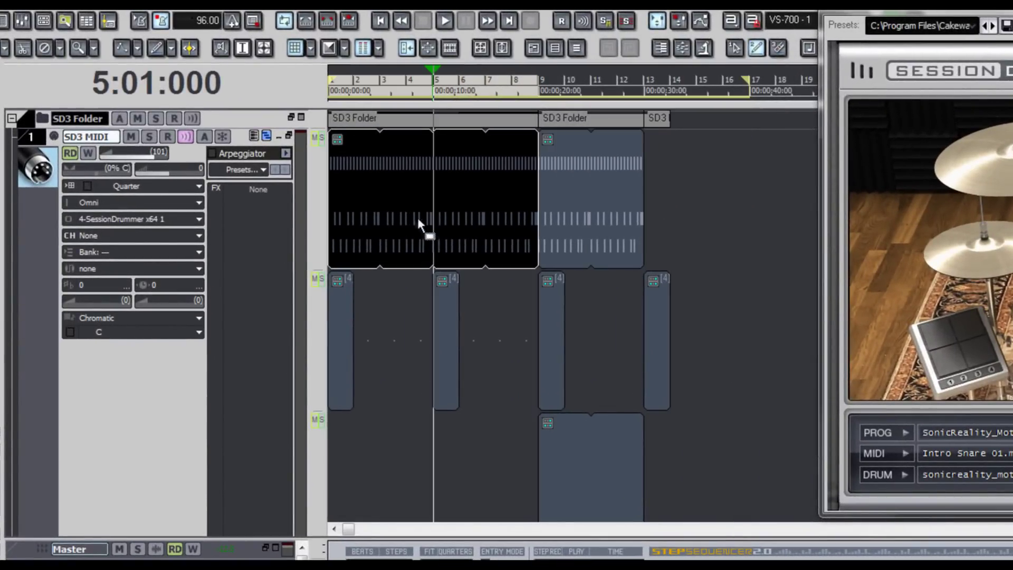
left_click_drag(369, 218, 683, 225)
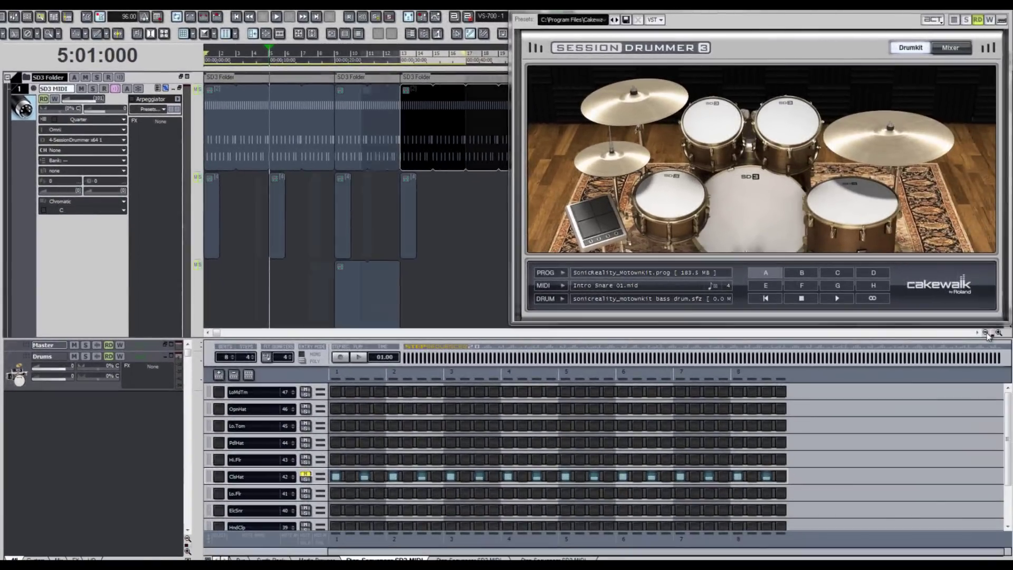
Shorten the linked main pattern copy at measure 13 to end at measure 17, and deselect it.
key("ctrl+Left")
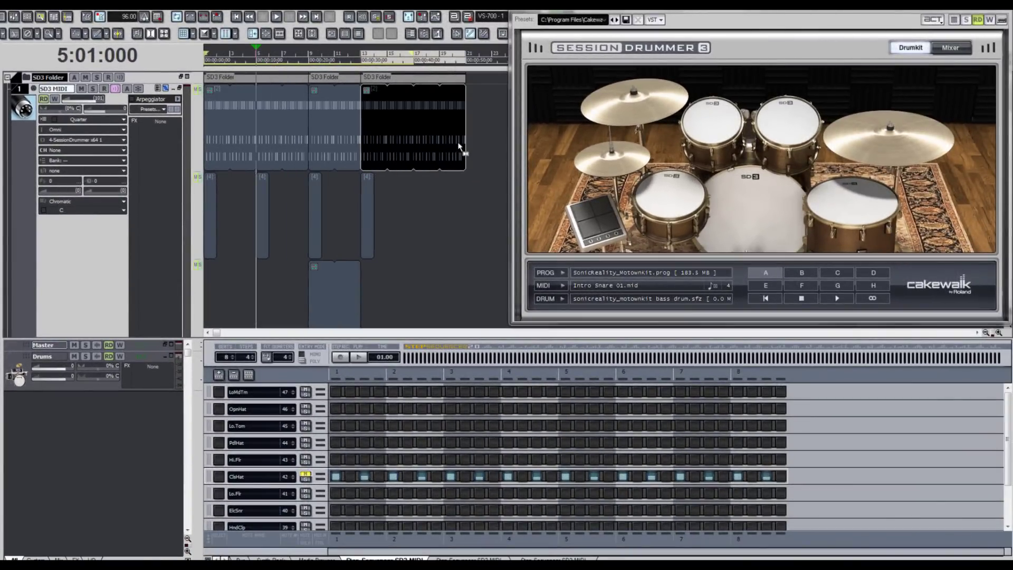
left_click_drag(466, 145, 413, 145)
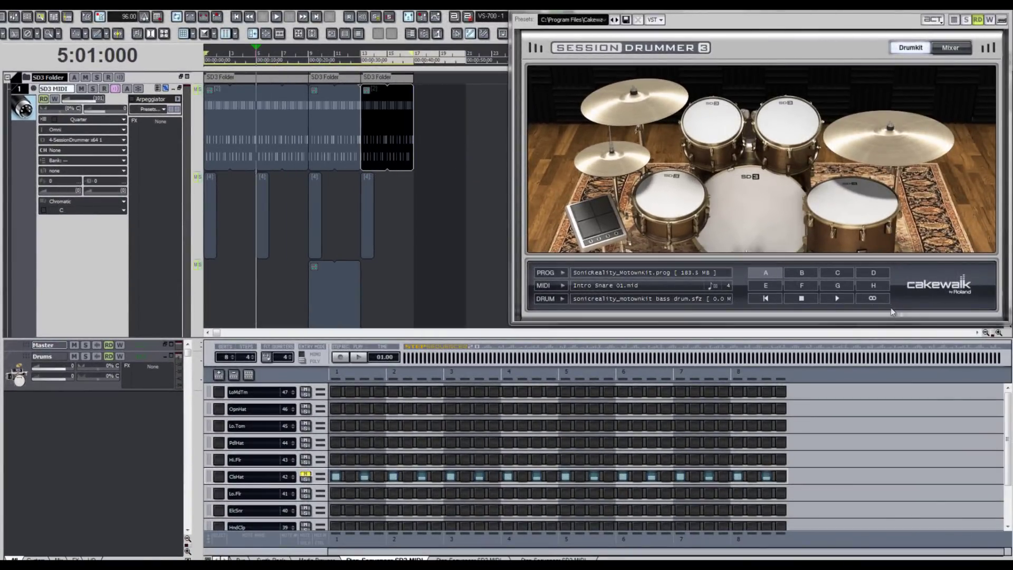
left_click(998, 334)
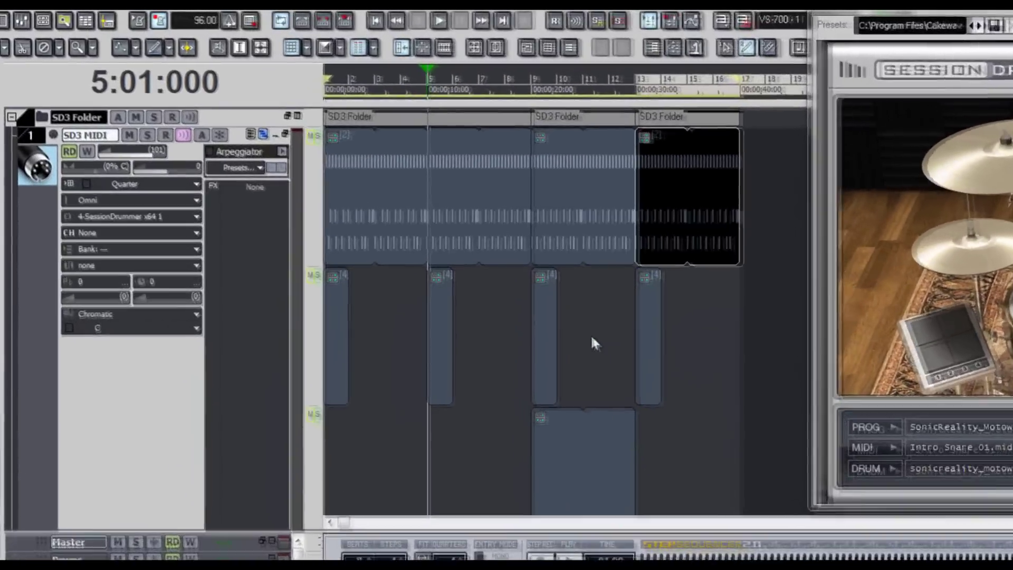
left_click(595, 344)
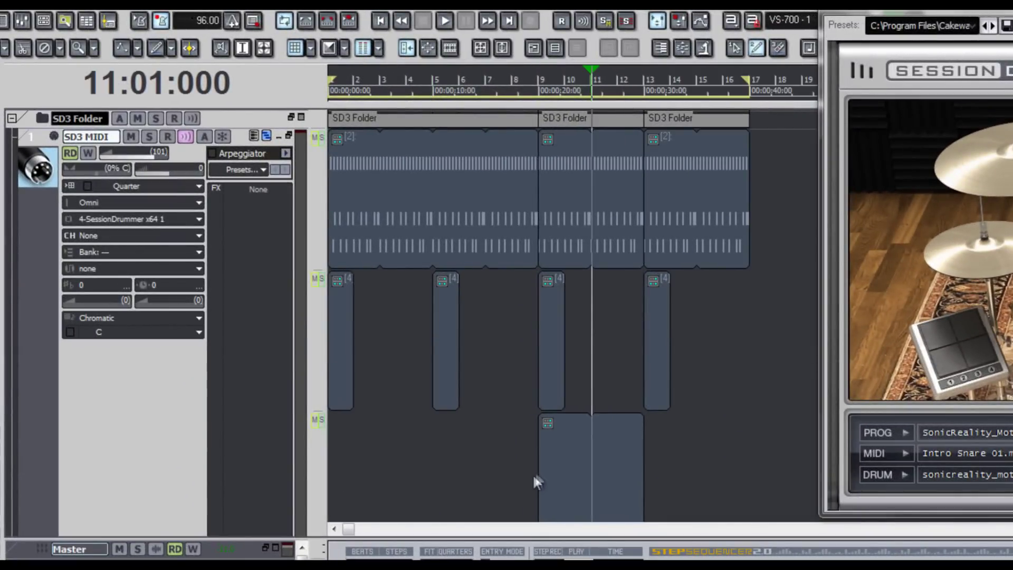
Insert another layer in the SD3 MIDI track and open a new Step Sequencer pattern.
double_click(636, 482)
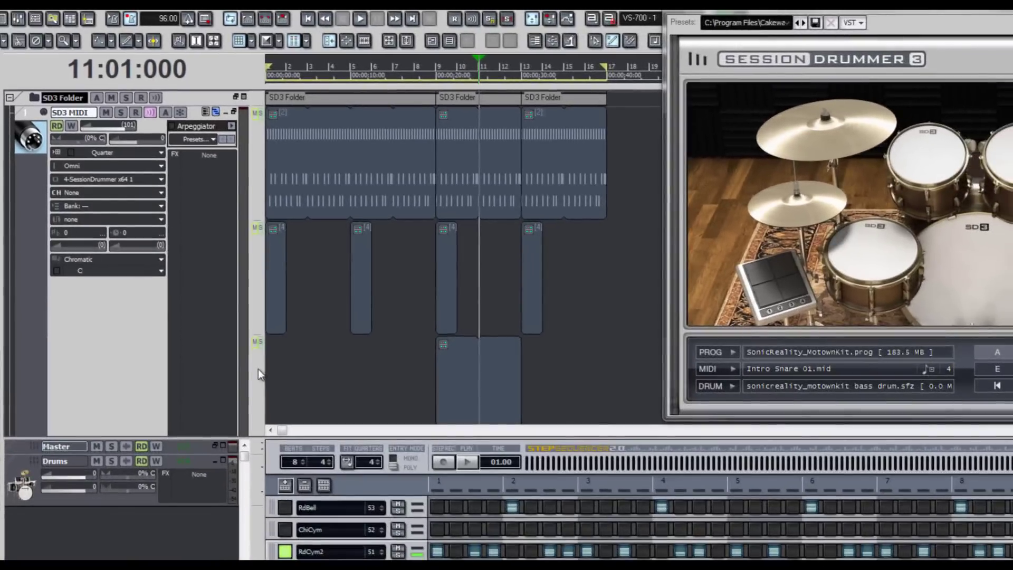
right_click(258, 369)
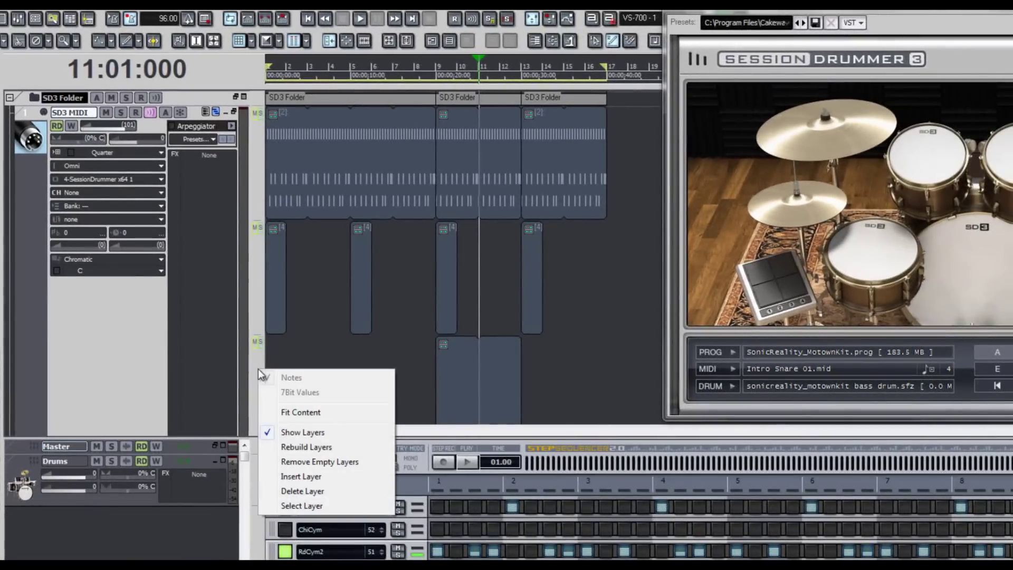
left_click(311, 476)
left_click(439, 387)
left_click(432, 386)
left_click(434, 388)
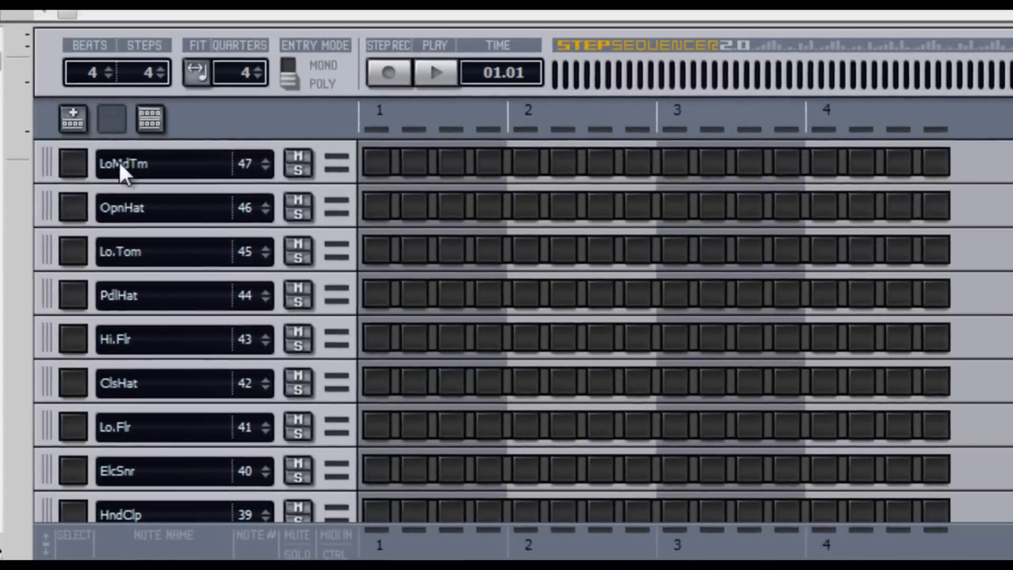
Add three rows above LoMdTm, up to Hi.Tom, and select the LoMdTm row.
left_click(224, 375)
left_click(71, 109)
left_click(72, 109)
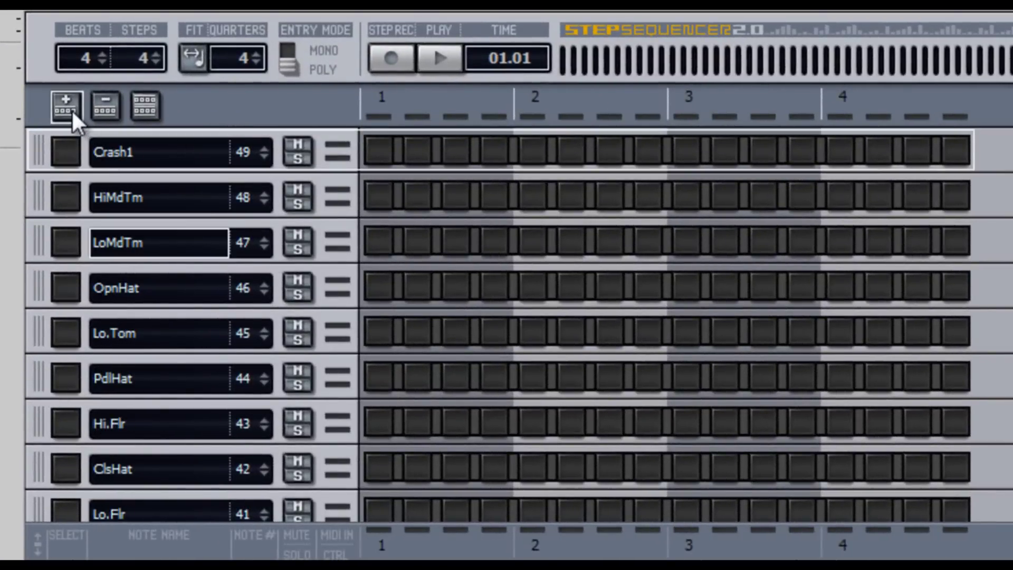
left_click(71, 109)
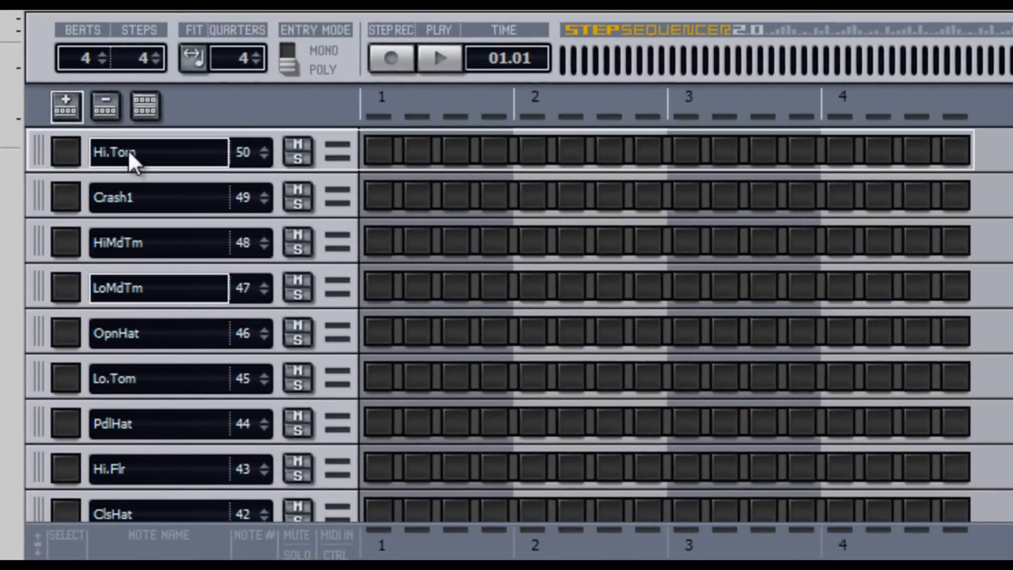
left_click(131, 244)
left_click(152, 288)
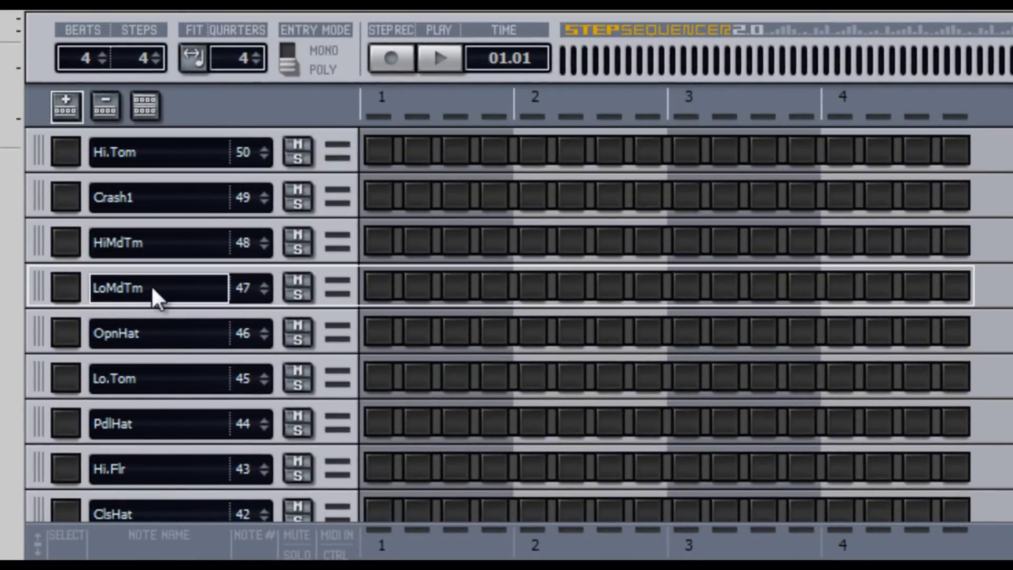
Move Hi.Tom below Crash1, and place hits on Hi.Tom beat 3 step 4 with flam, HiMdTm beat 4 step 2 and LoMdTm beat 4 step 4.
left_click_drag(37, 148, 33, 195)
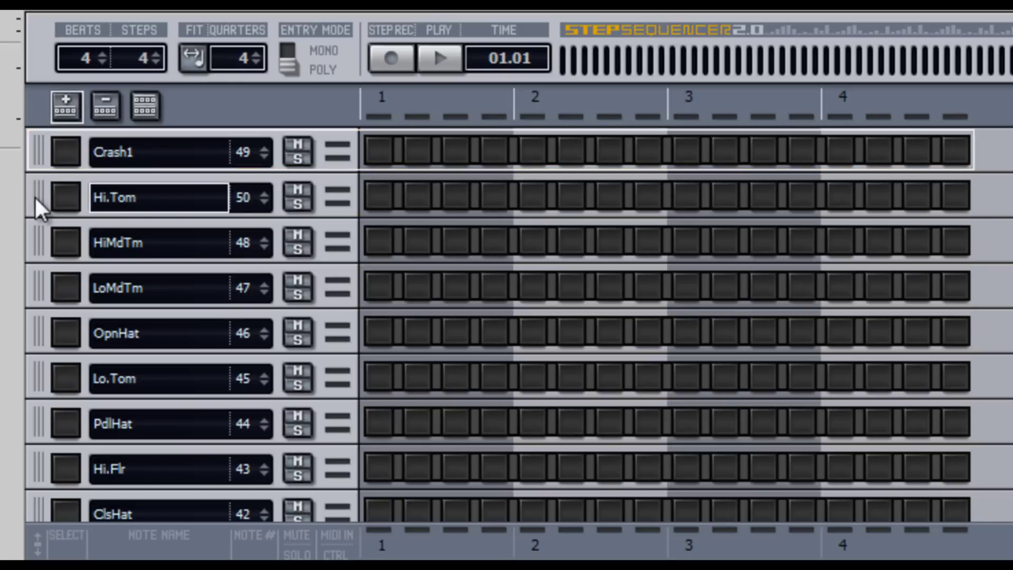
left_click(798, 196)
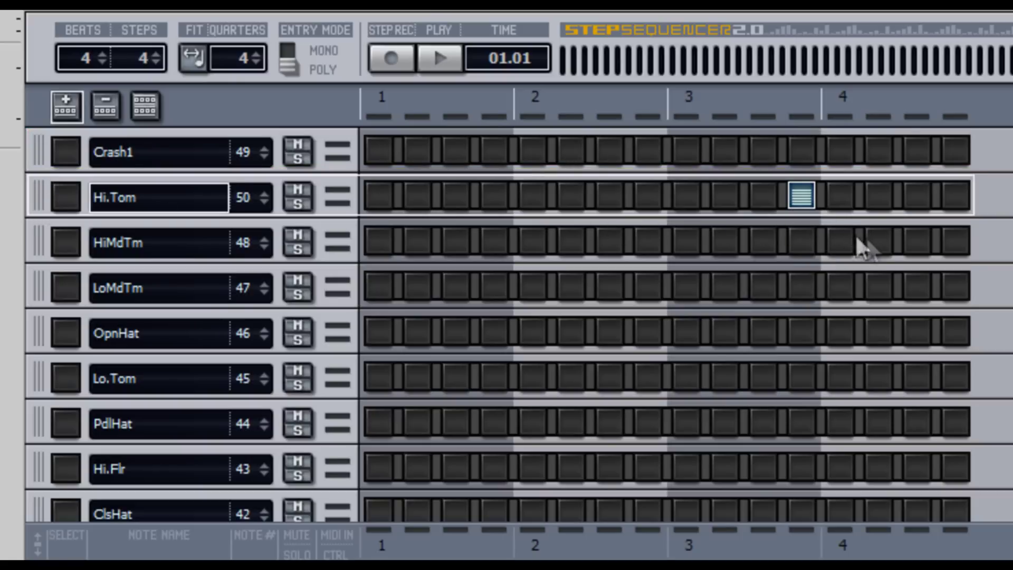
left_click(878, 242)
left_click(955, 285)
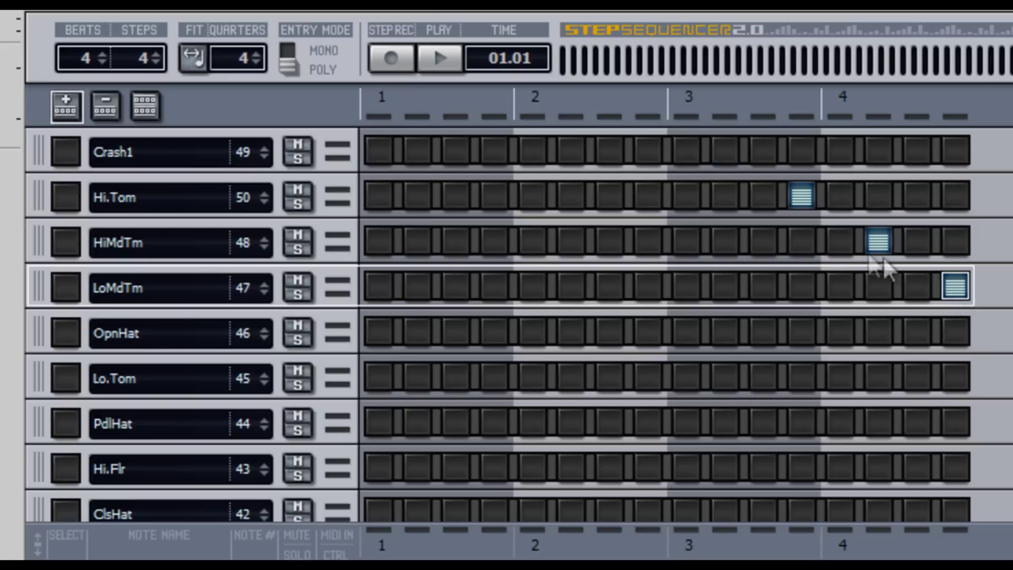
left_click(796, 195)
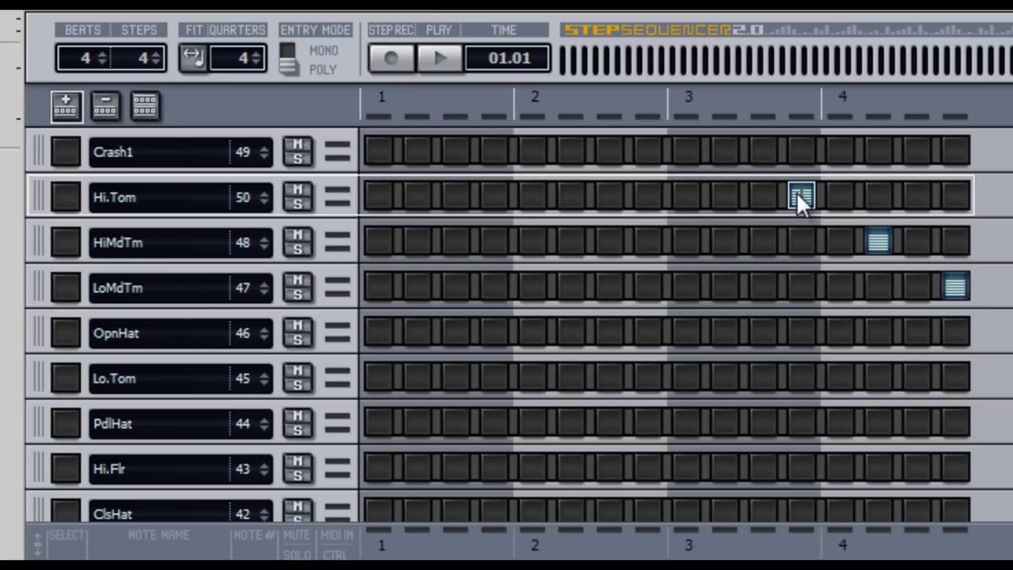
Select the Hi.Tom, HiMdTm and LoMdTm rows together and set their swing to 63.
left_click(63, 200)
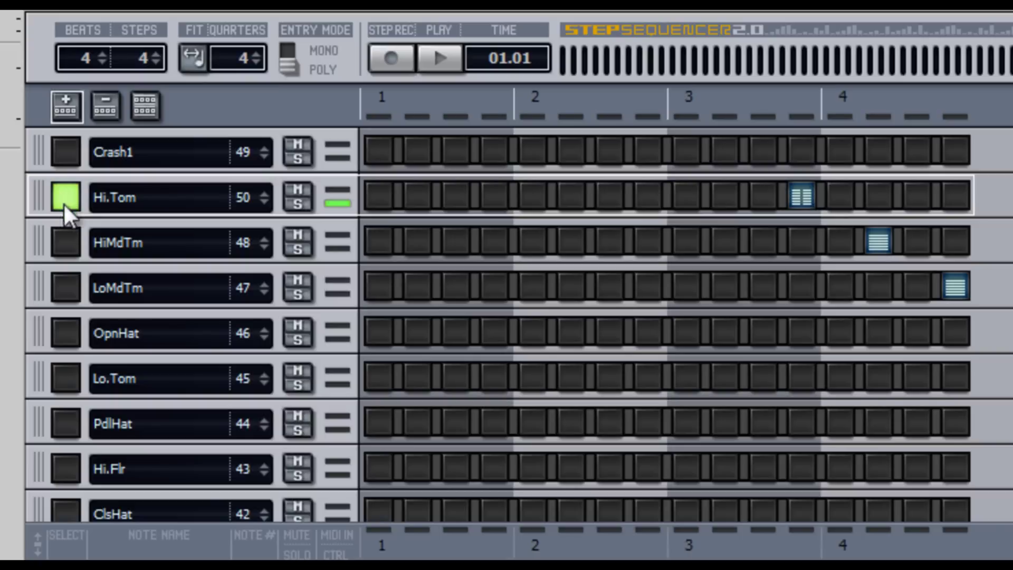
left_click(70, 270)
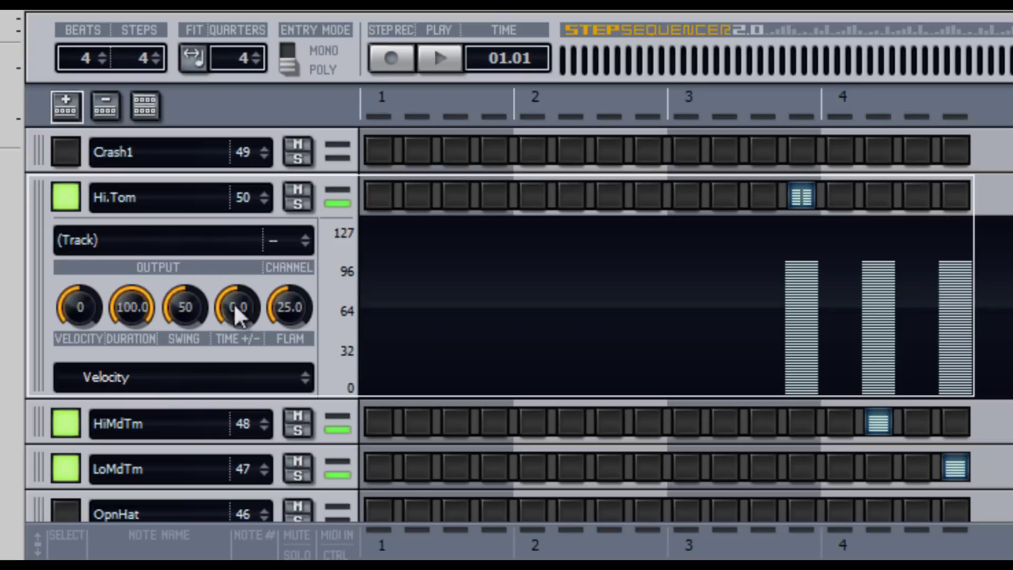
scroll(182, 307, "up", 11)
scroll(182, 308, "up", 2)
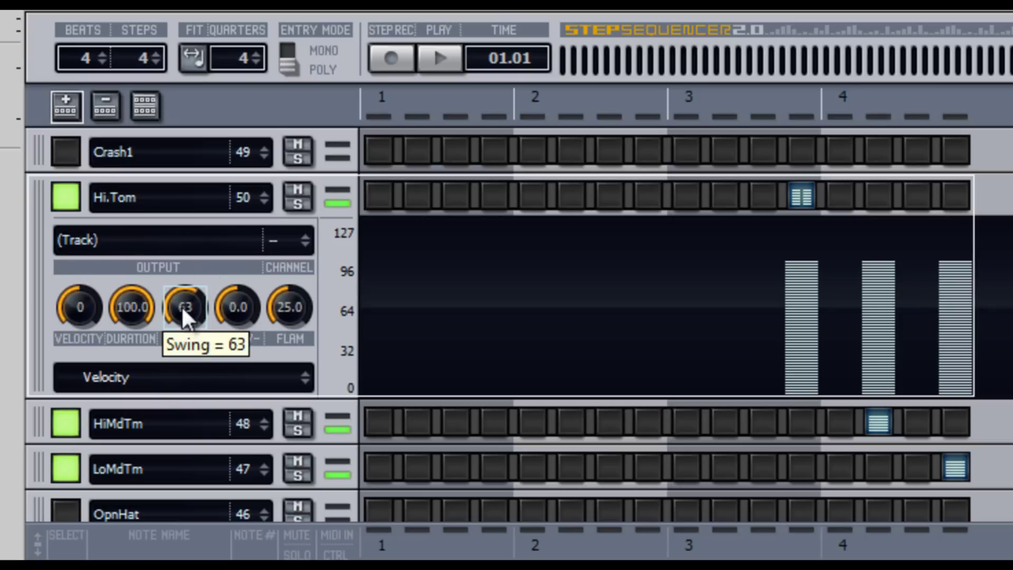
left_click(65, 422)
left_click(60, 467)
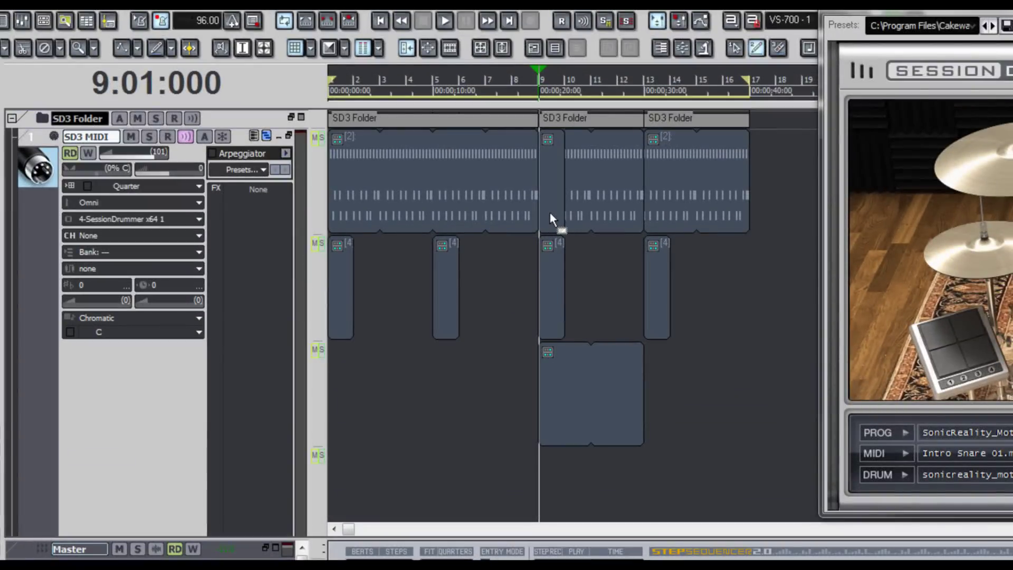
Move the tom fill clip to measure 8 on the fourth layer, and place a linked copy of it at measure 12.
left_click_drag(550, 213, 522, 485)
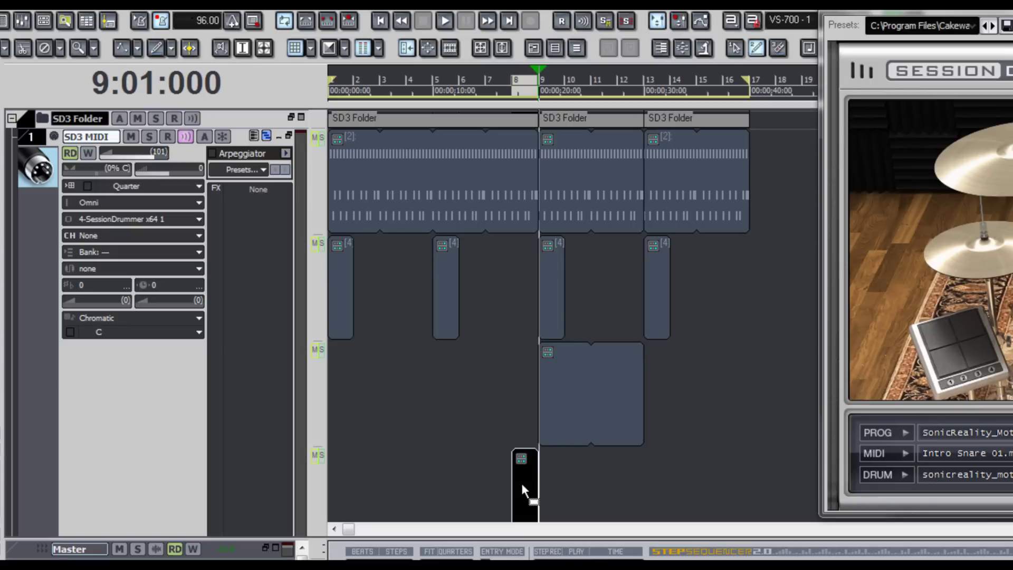
left_click_drag(523, 485, 626, 476)
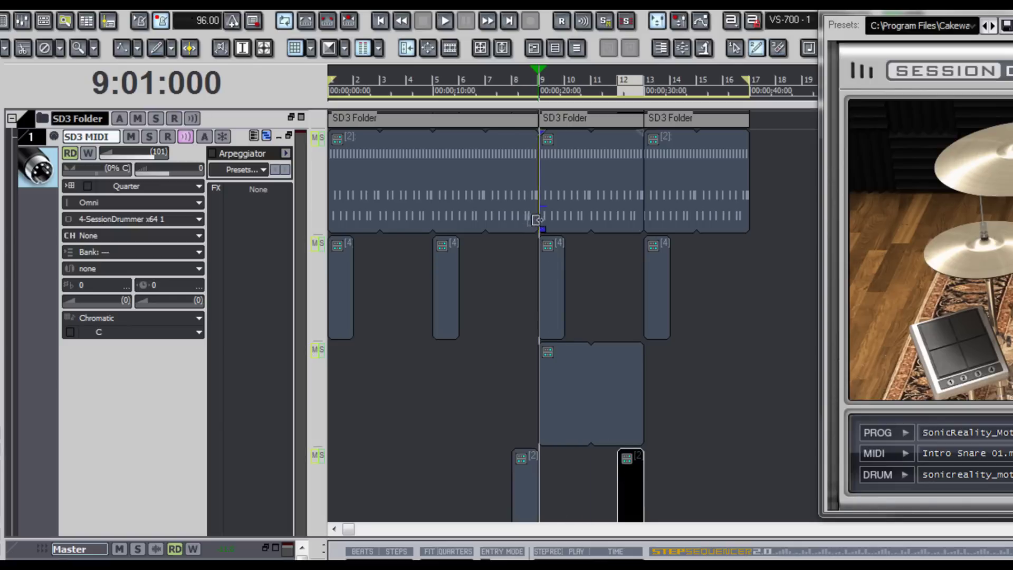
Trim about one beat off the end of the first main pattern clip and off both the main pattern and ride clips spanning measures 9 to 13.
left_click_drag(539, 213, 538, 211)
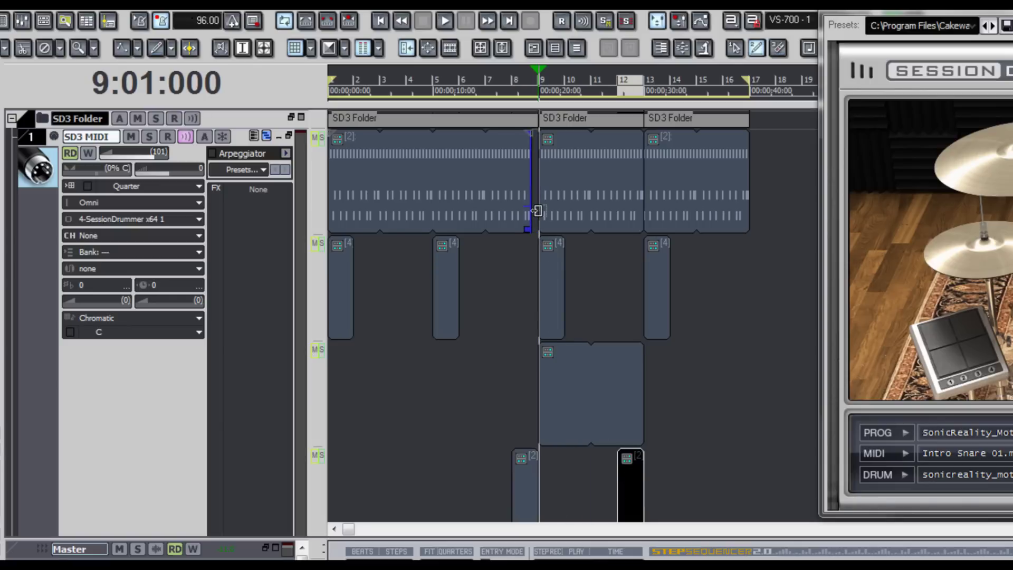
left_click(632, 211)
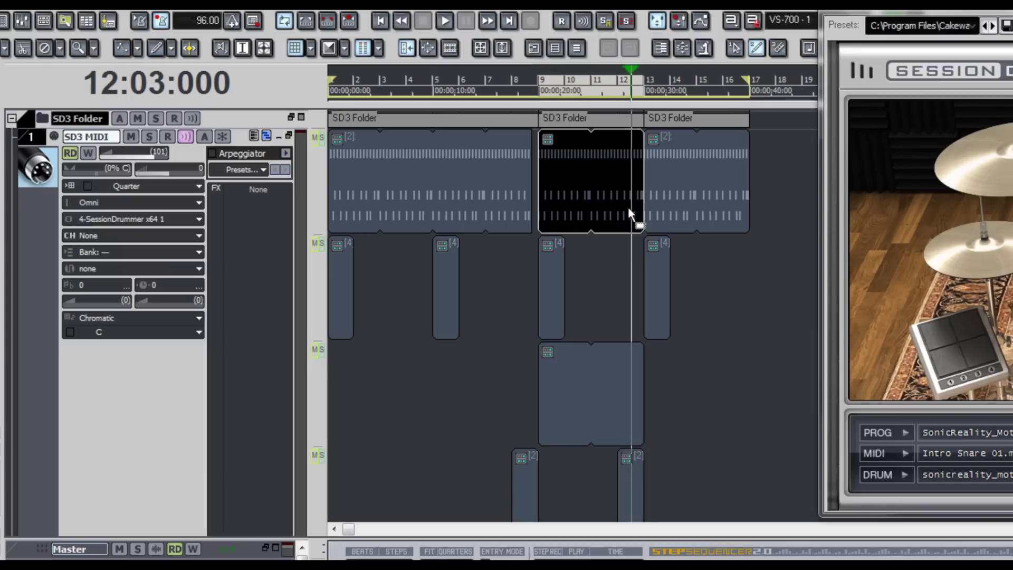
left_click(630, 387, "ctrl")
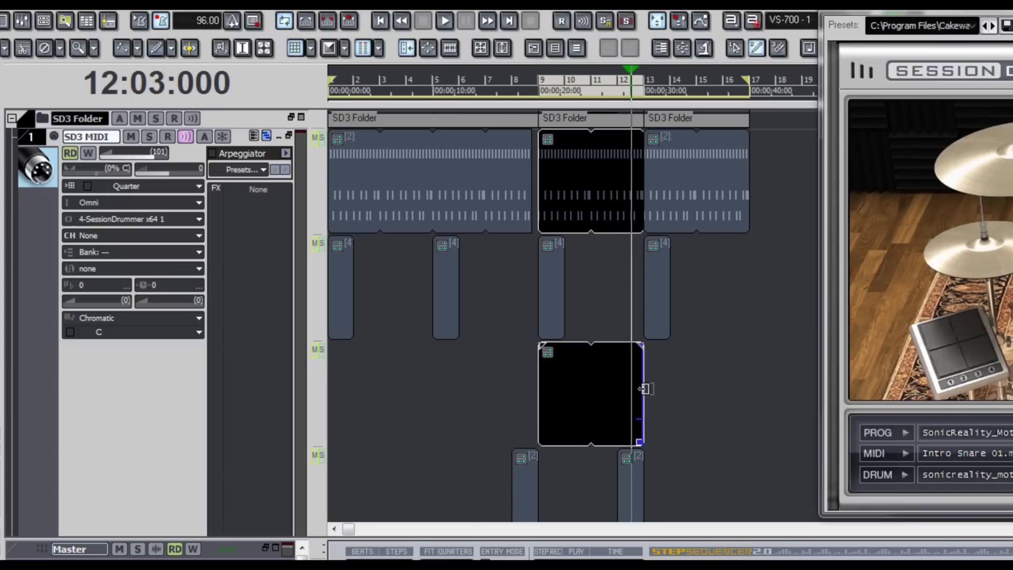
left_click_drag(643, 389, 642, 384)
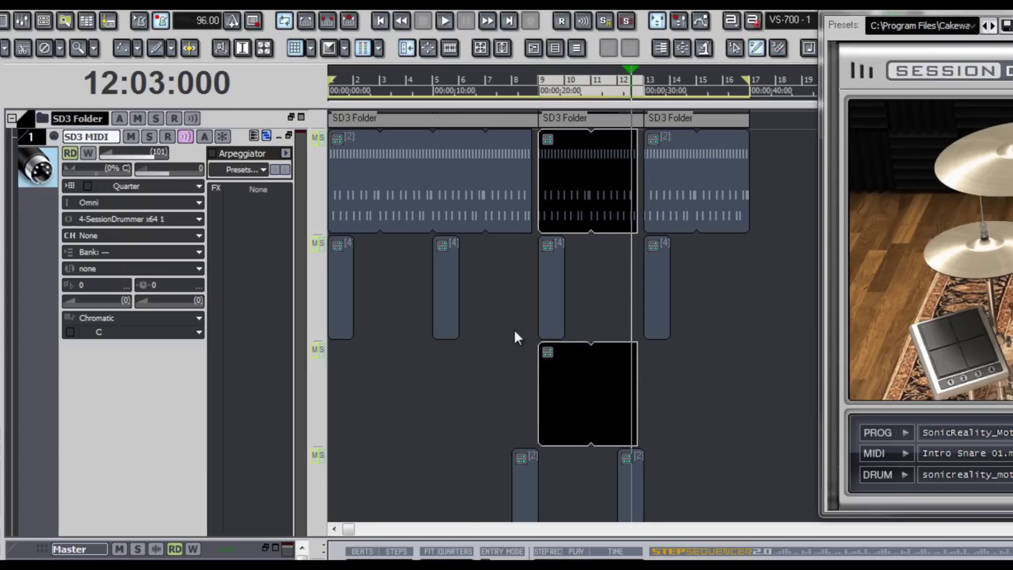